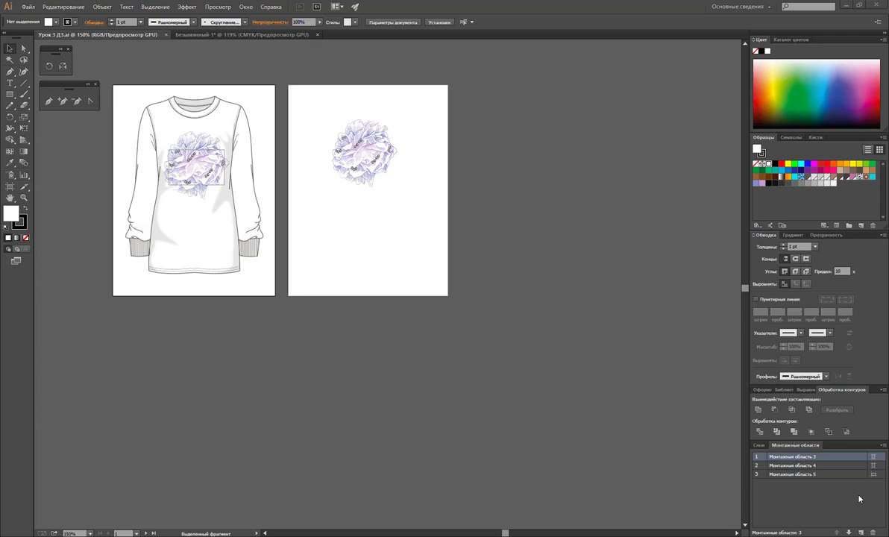
Delete the small artboard lying over the flower print on the shirt and leave artboard editing.
left_click(11, 50)
scroll(303, 200, "up", 3)
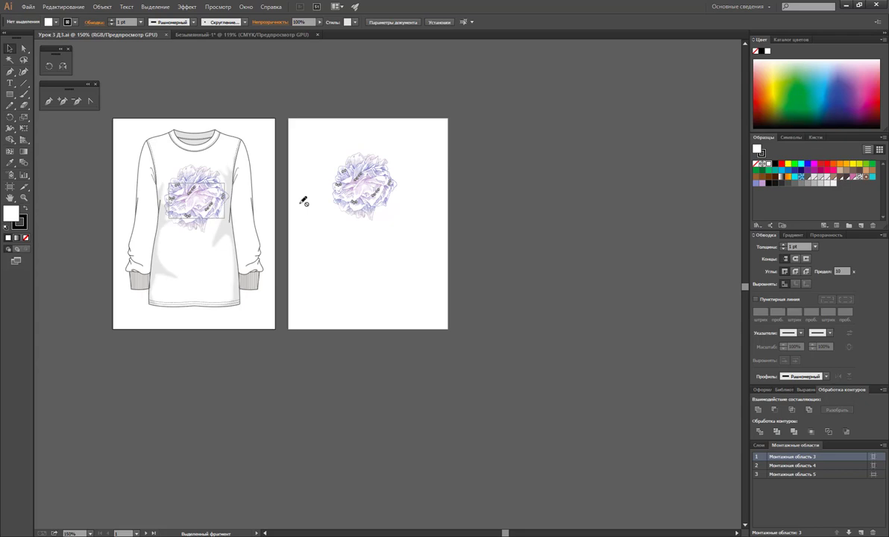
left_click(10, 188)
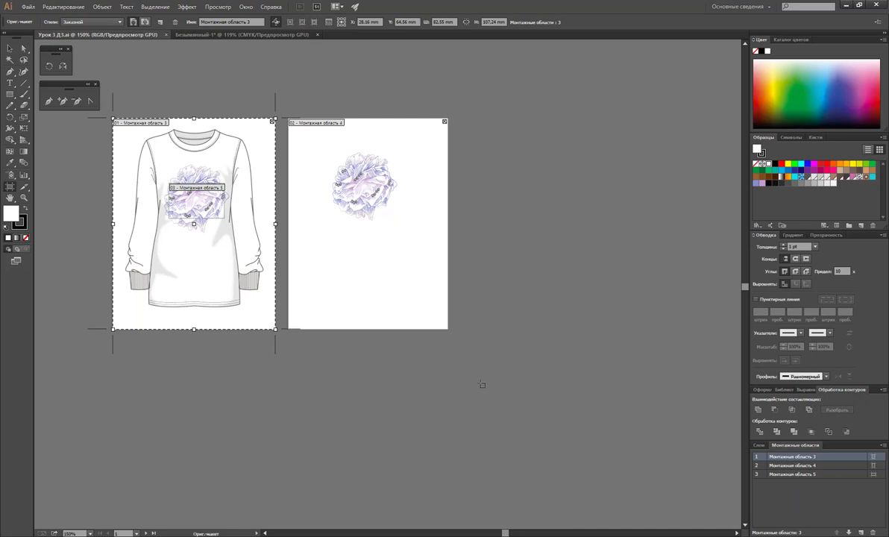
left_click(222, 186)
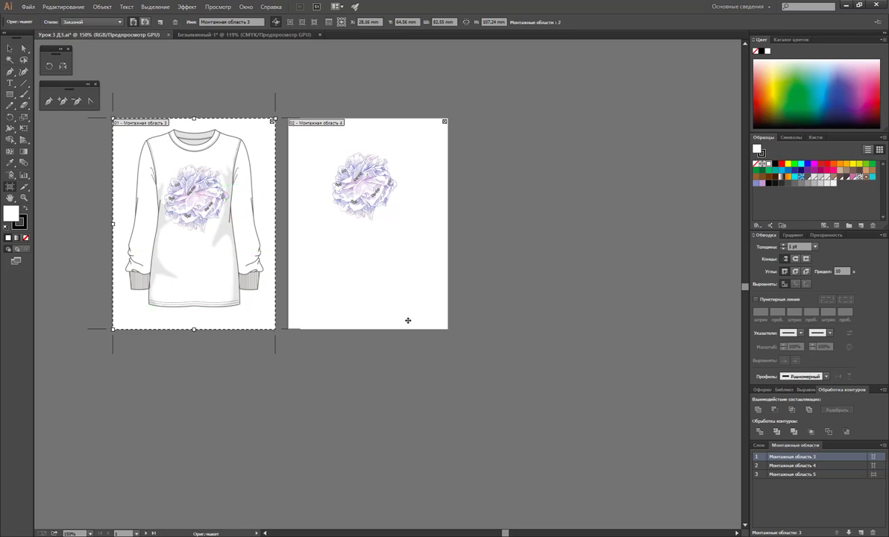
left_click(10, 49)
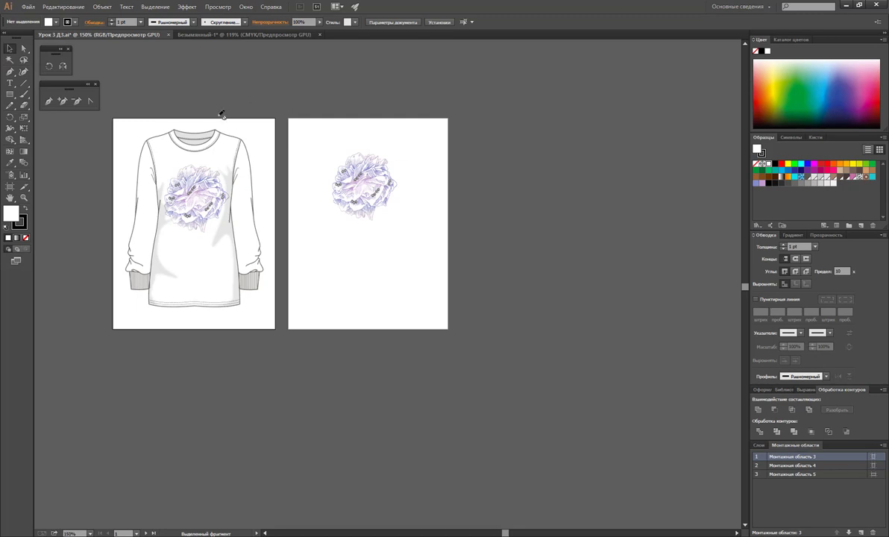
Draw a new artboard about 56 × 69 mm overlapping the two existing artboards and leave artboard editing.
left_click(12, 191)
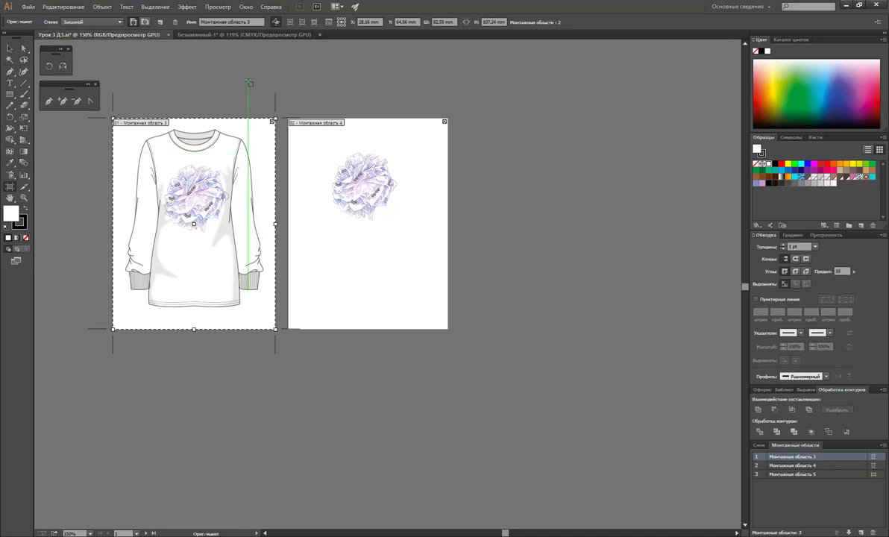
left_click_drag(236, 80, 346, 215)
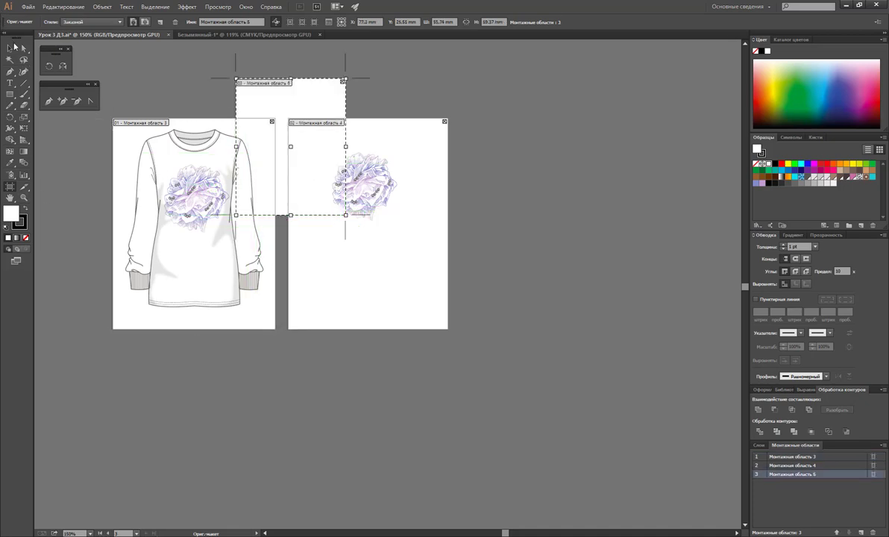
key("Escape")
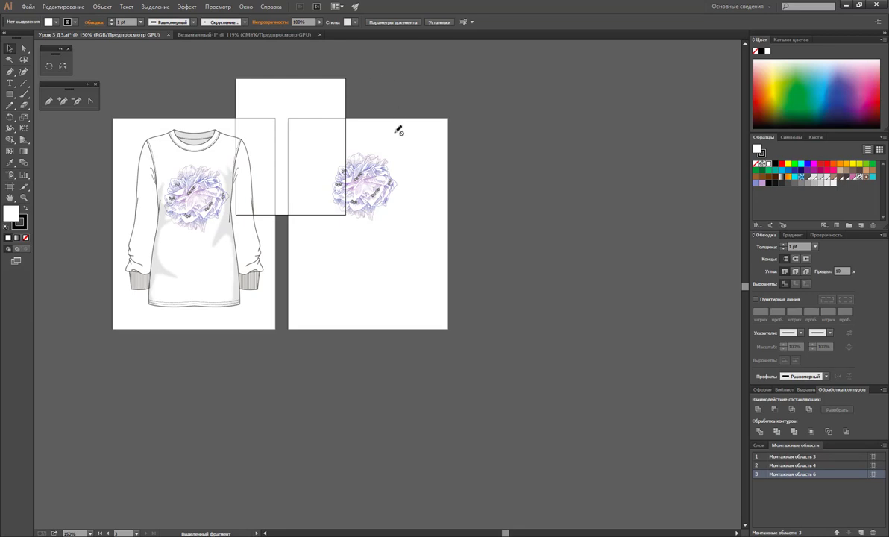
Delete the newly drawn artboard that overlaps the other two.
left_click(10, 186)
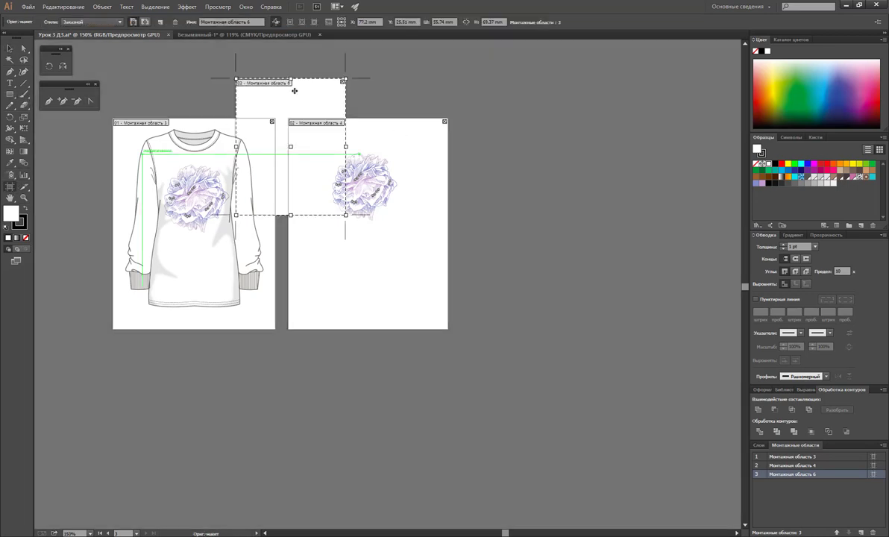
left_click(342, 80)
key("ctrl+0")
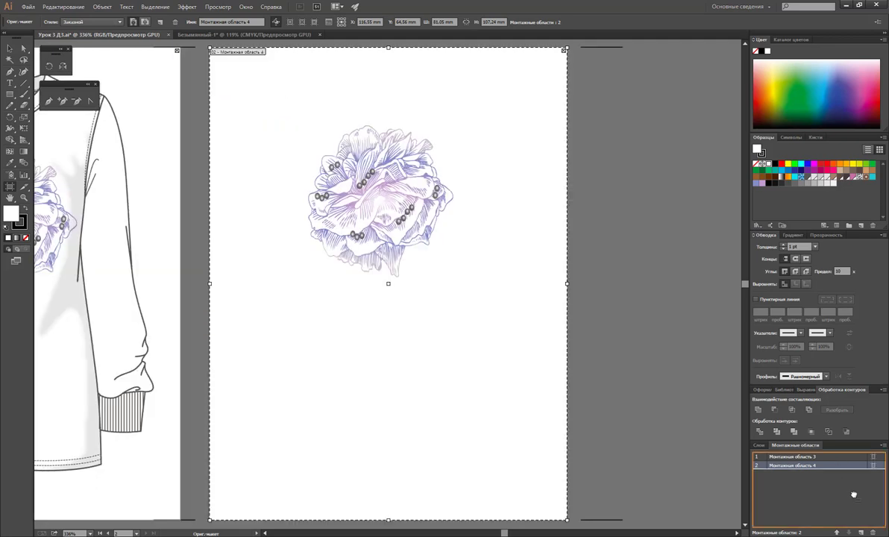
Delete the artboard under the separate flower print, keeping only the shirt's artboard, and leave artboard editing.
left_click(870, 530)
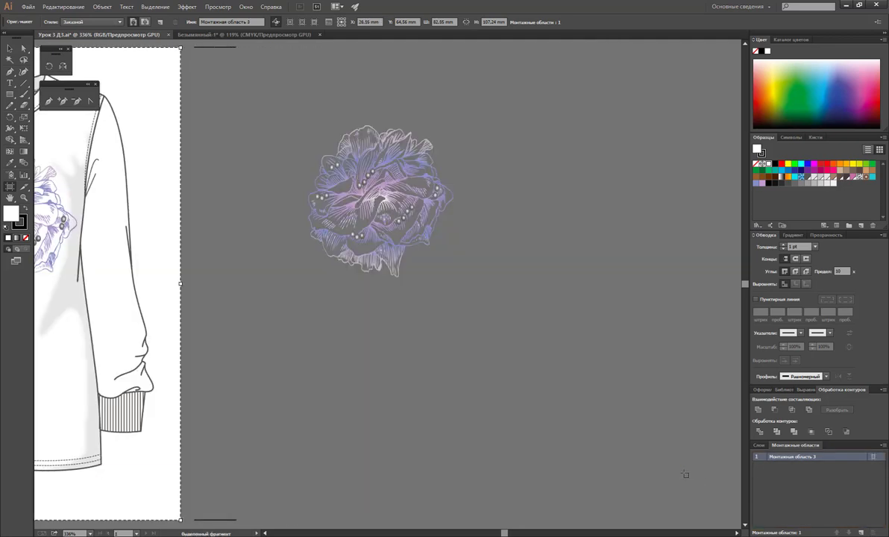
key("ctrl+0")
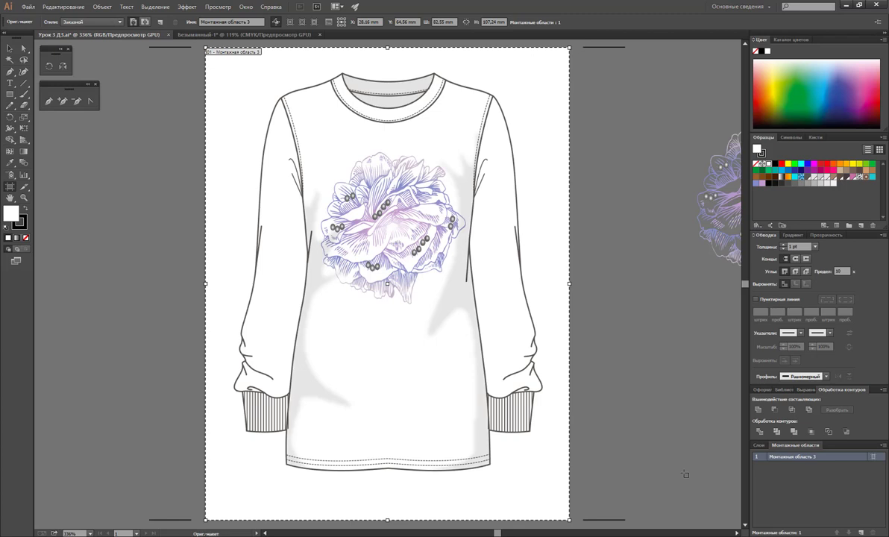
left_click(9, 48)
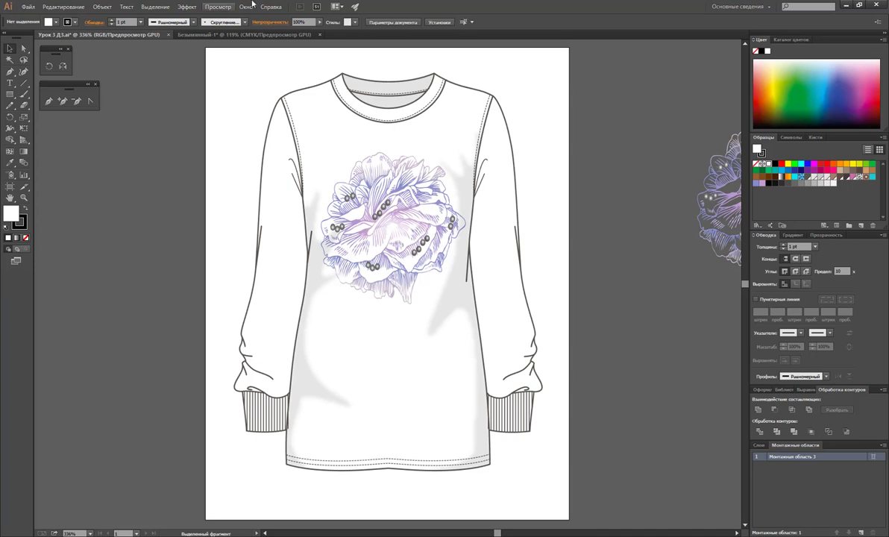
In the Безымянный-1 document, draw a triangular half-petal about 10 × 53 mm below the colourful flower and fill it red.
left_click(226, 35)
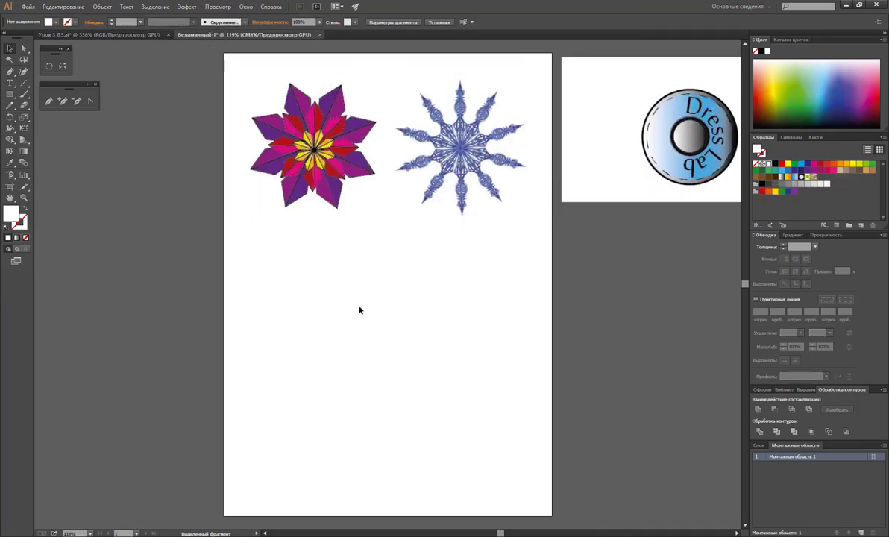
left_click(10, 72)
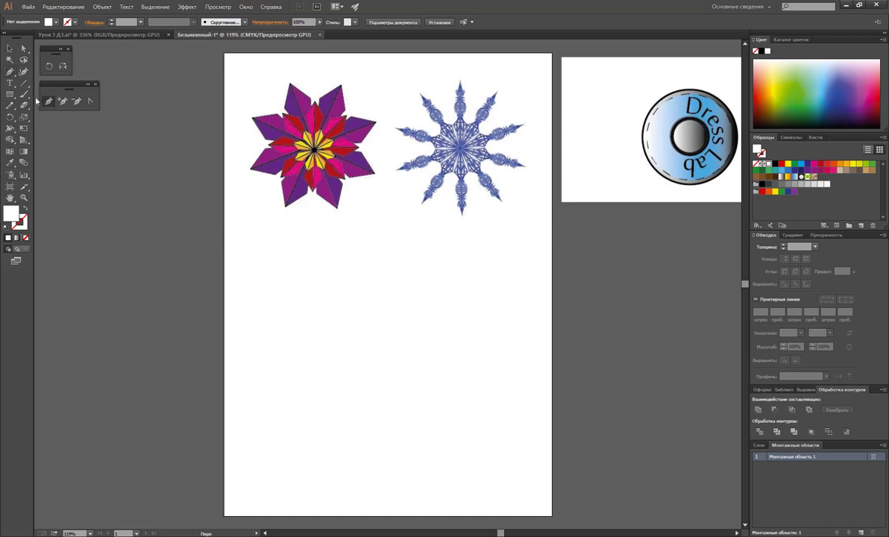
left_click(313, 256)
left_click(312, 339)
left_click(328, 279)
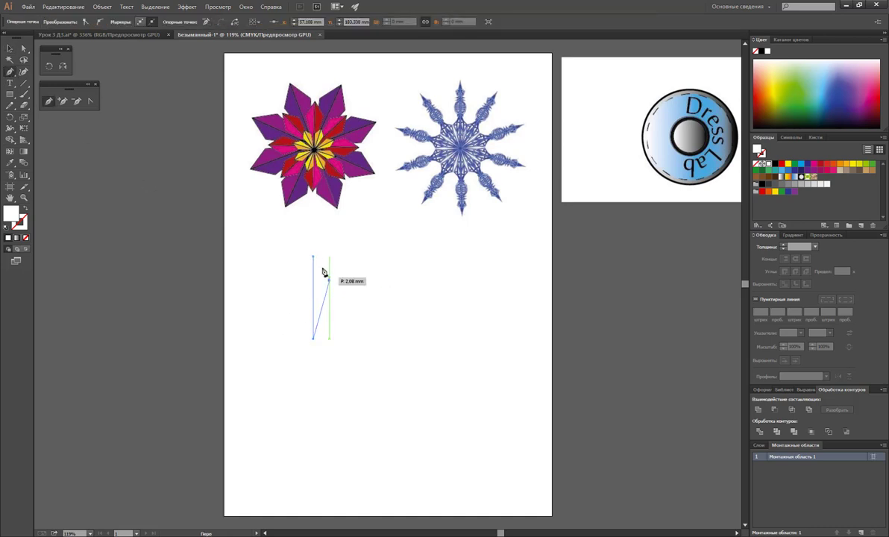
left_click(313, 258)
left_click(9, 48)
left_click(781, 164)
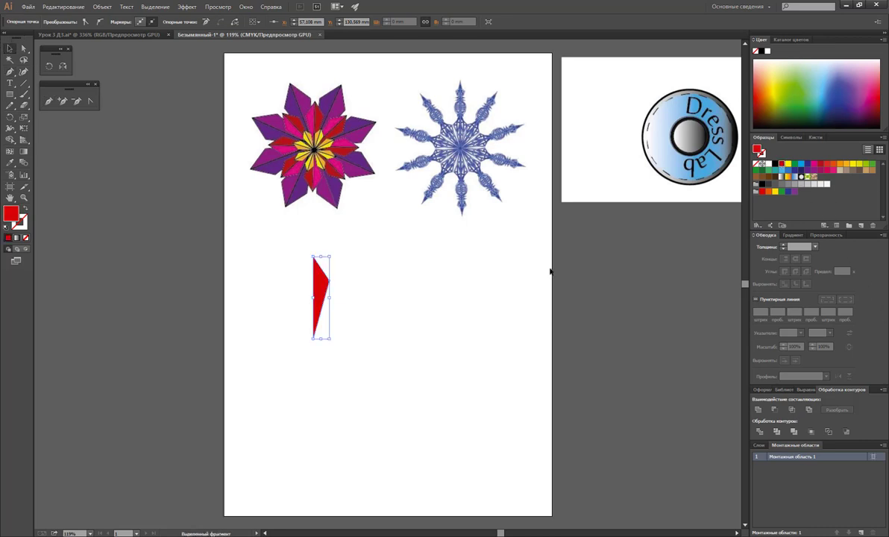
Reflect a copy of the red half-petal across its straight vertical edge to complete the petal.
left_click(388, 334)
left_click(318, 278)
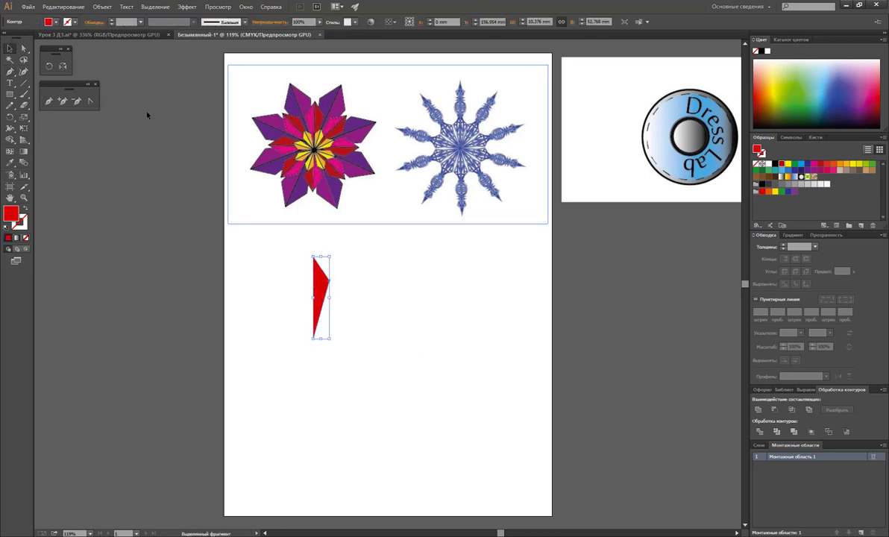
left_click_drag(8, 117, 45, 124)
left_click(313, 280)
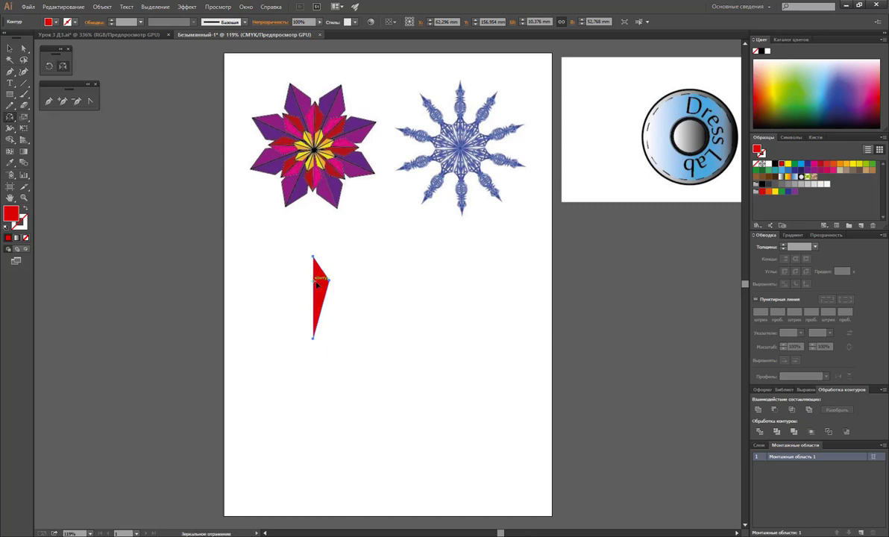
left_click_drag(316, 278, 281, 298)
Rotate a copy of both petal halves around the petal's lower tip and repeat it six more times to form an eight-petal flower.
left_click(9, 47)
left_click_drag(265, 233, 339, 335)
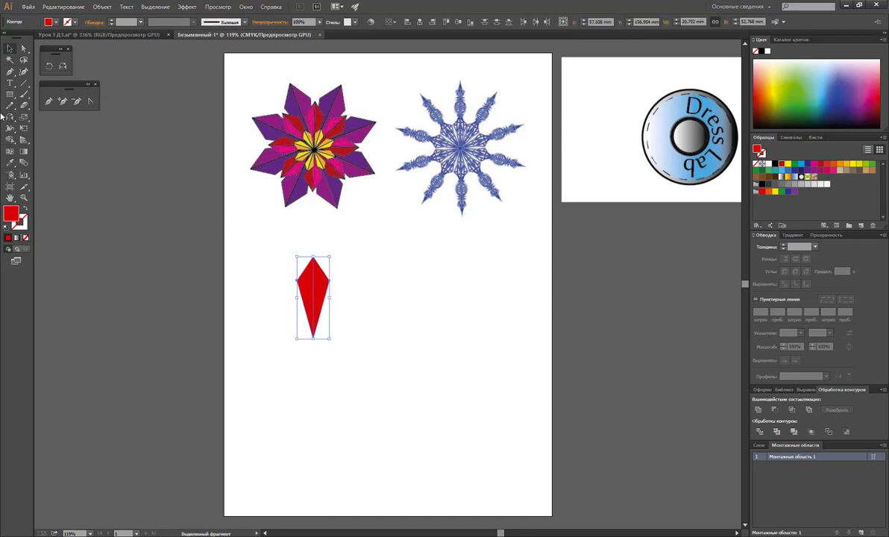
left_click(9, 117)
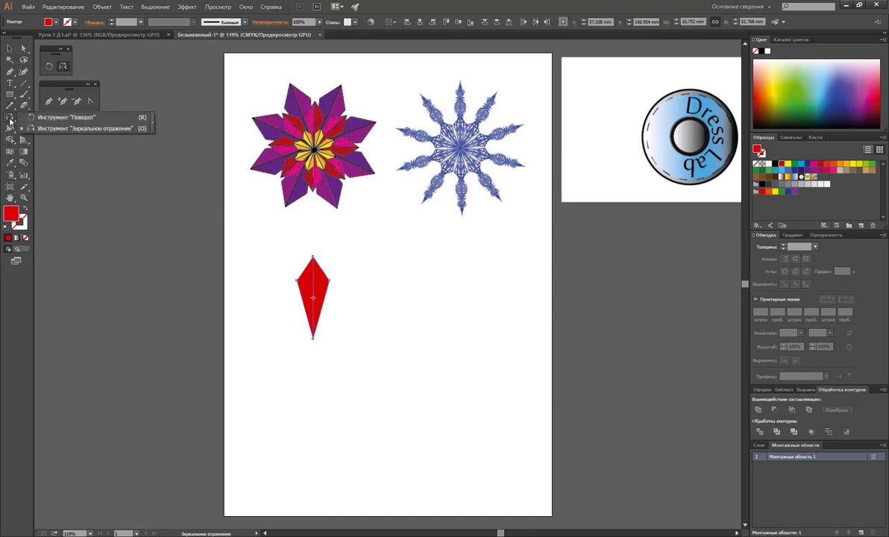
left_click(63, 117)
left_click(312, 337)
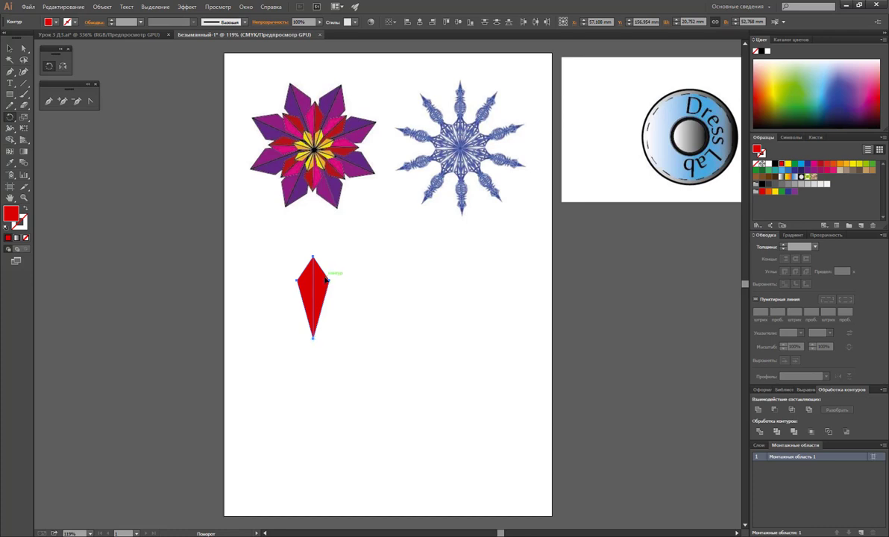
left_click_drag(329, 267, 358, 324)
key("ctrl+d")
key("ctrl+d")
key("ctrl+d")
key("ctrl+d")
key("ctrl+d")
key("ctrl+d")
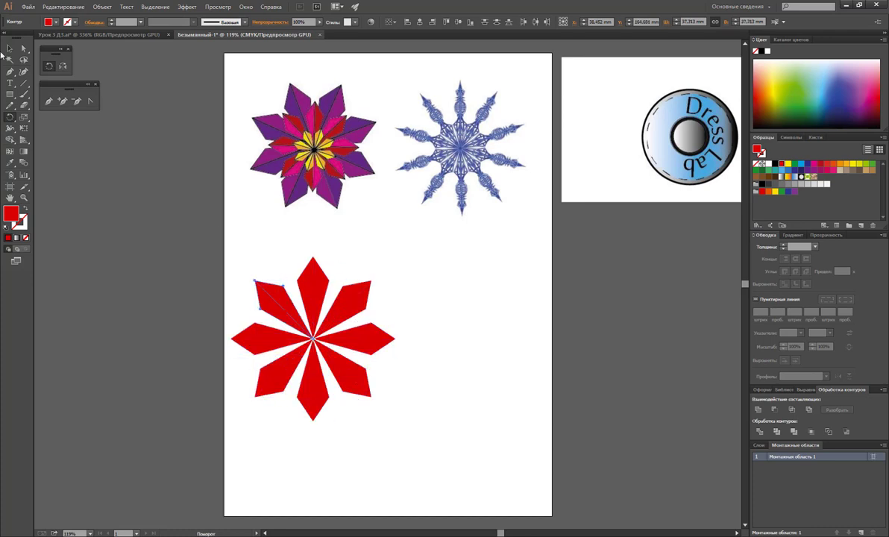
key("v")
left_click(396, 284)
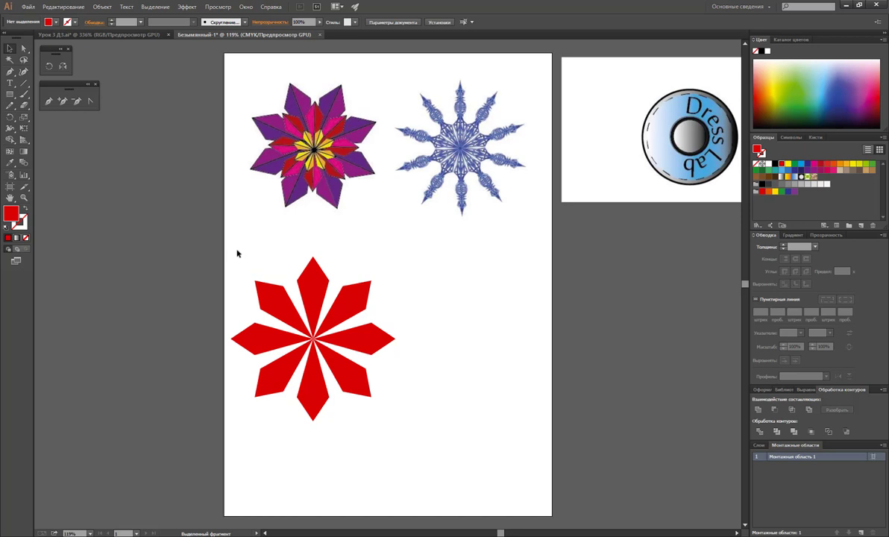
mouse_move(237, 254)
left_mouse_down()
mouse_move(272, 293)
mouse_move(242, 257)
left_mouse_up()
left_click_drag(243, 257, 287, 298)
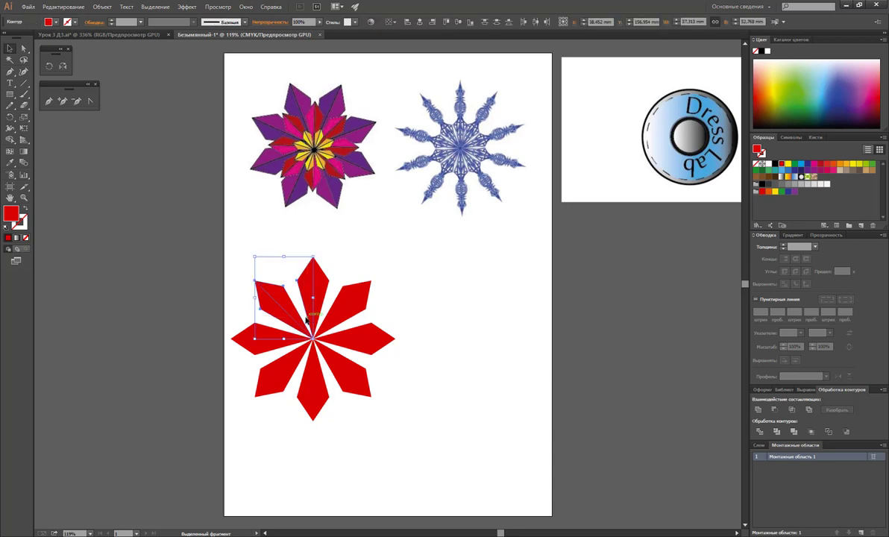
left_click(11, 51)
left_click(426, 317)
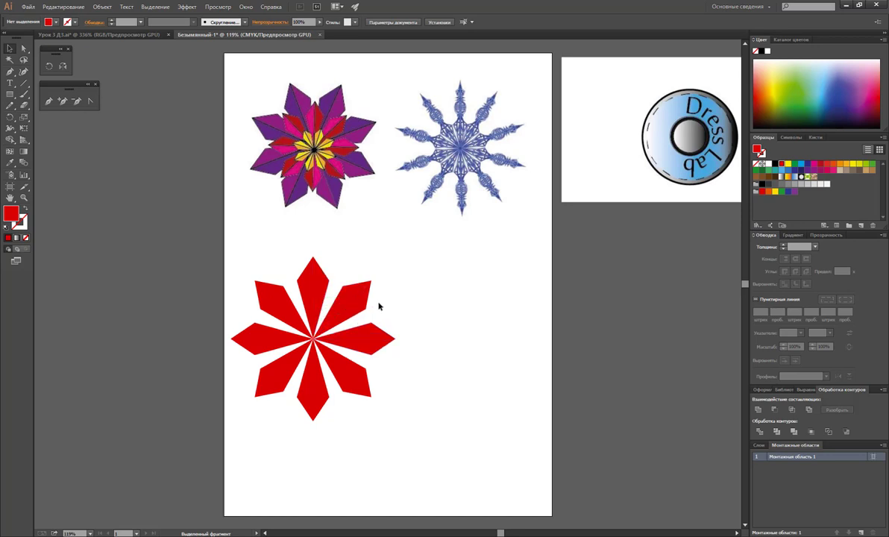
Select the same half of each of the eight red petals, starting with the top petal's left half, and group them.
left_click(308, 292)
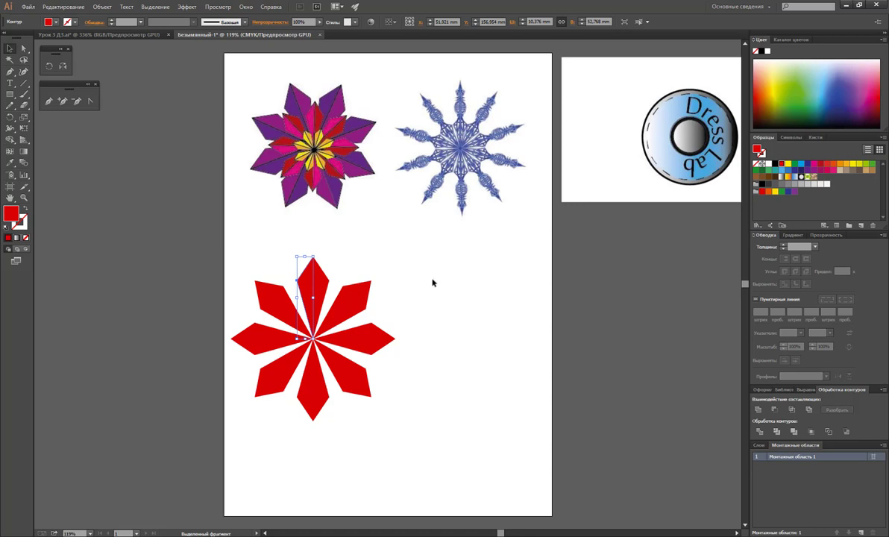
left_click(346, 298, "shift")
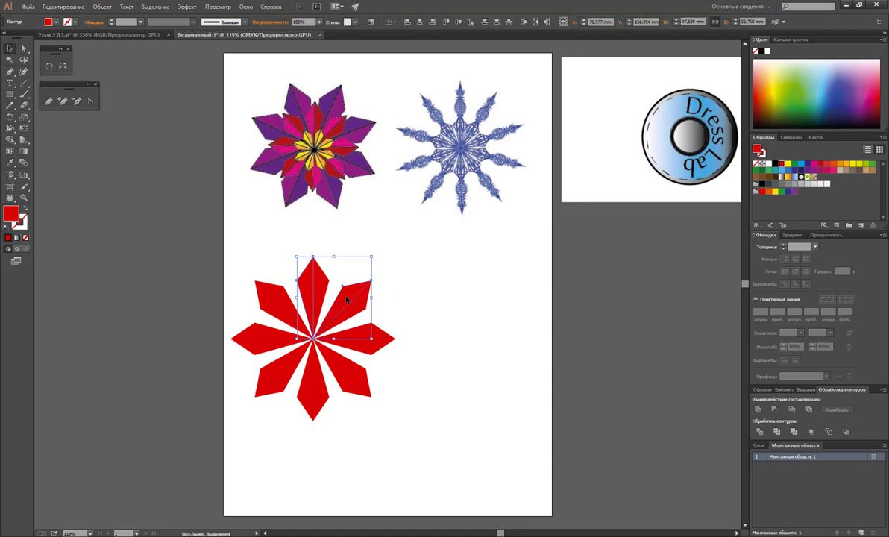
left_click(366, 335, "shift")
left_click(360, 376, "shift")
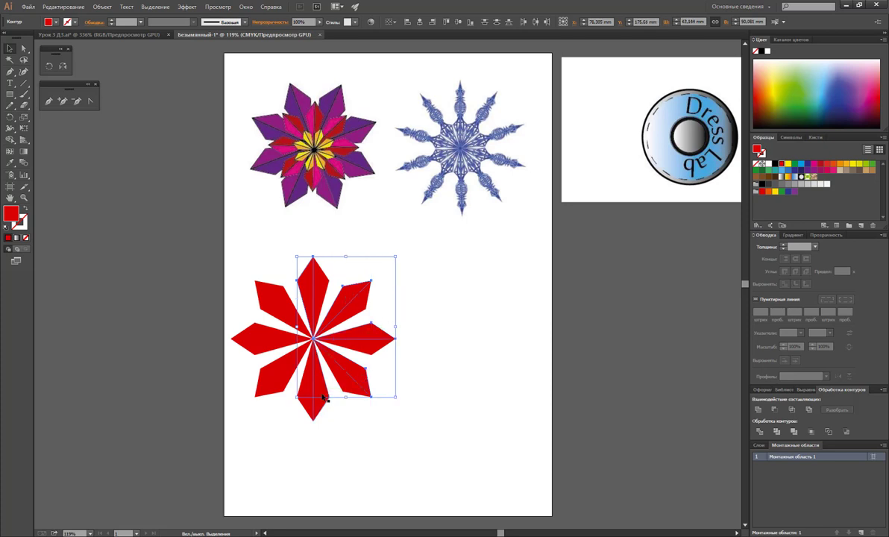
left_click(323, 398, "shift")
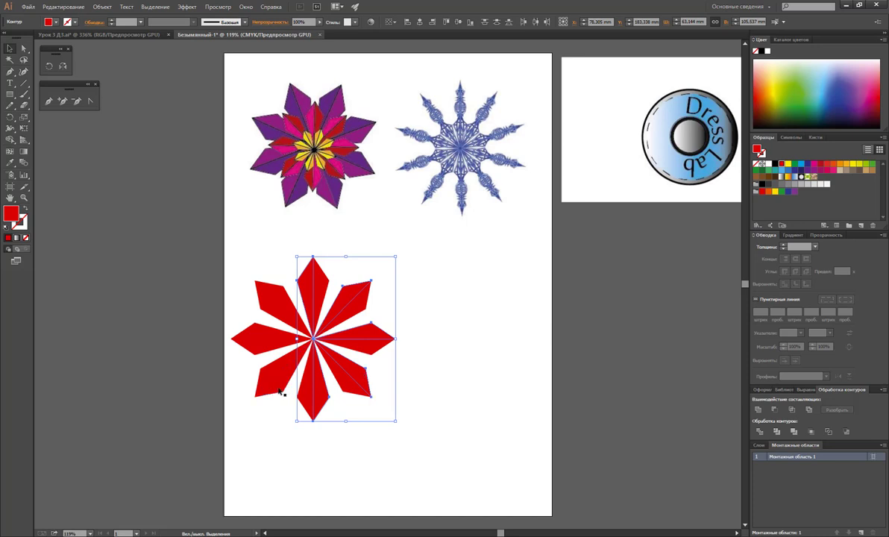
left_click(258, 352, "shift")
left_click(255, 342, "shift")
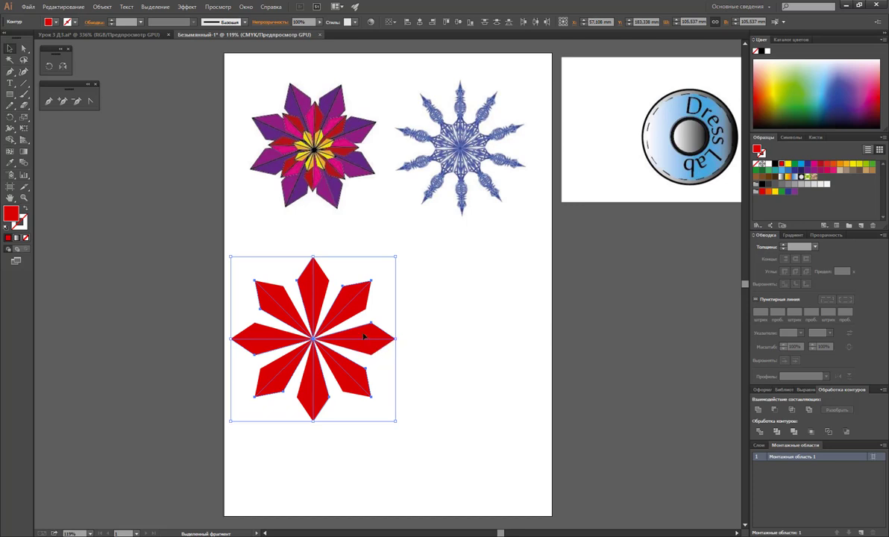
right_click(364, 307)
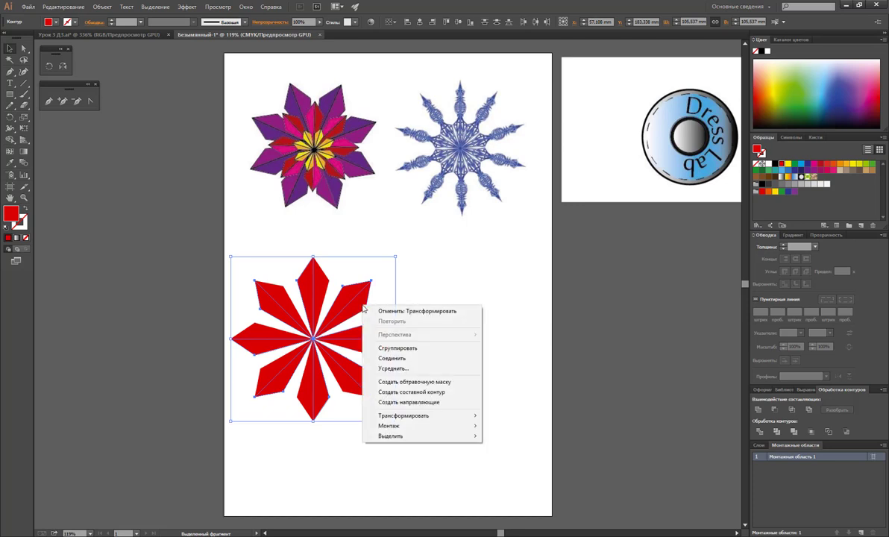
left_click(386, 348)
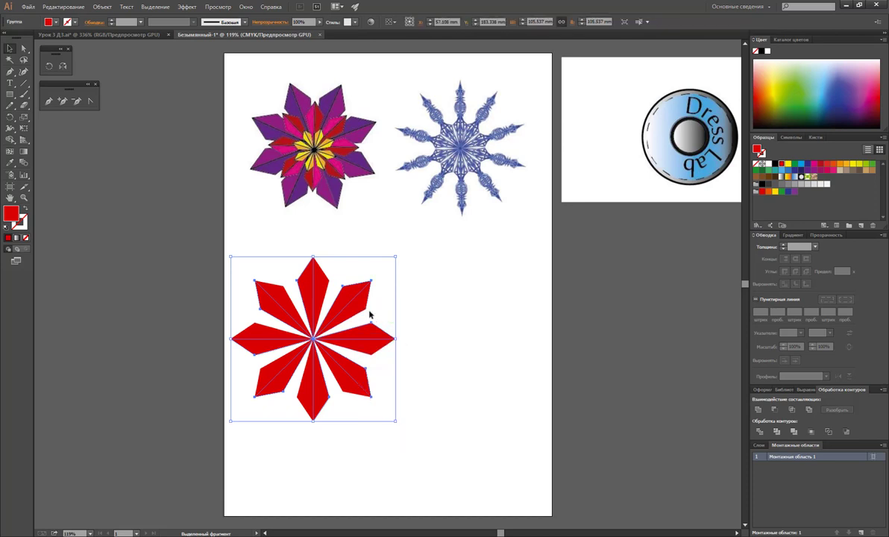
Try moving the ungrouped half of the upper-right petal away from the flower and undo the trial moves.
left_click_drag(350, 311, 521, 334)
key("ctrl+z")
key("ctrl+z")
key("ctrl+z")
key("ctrl+z")
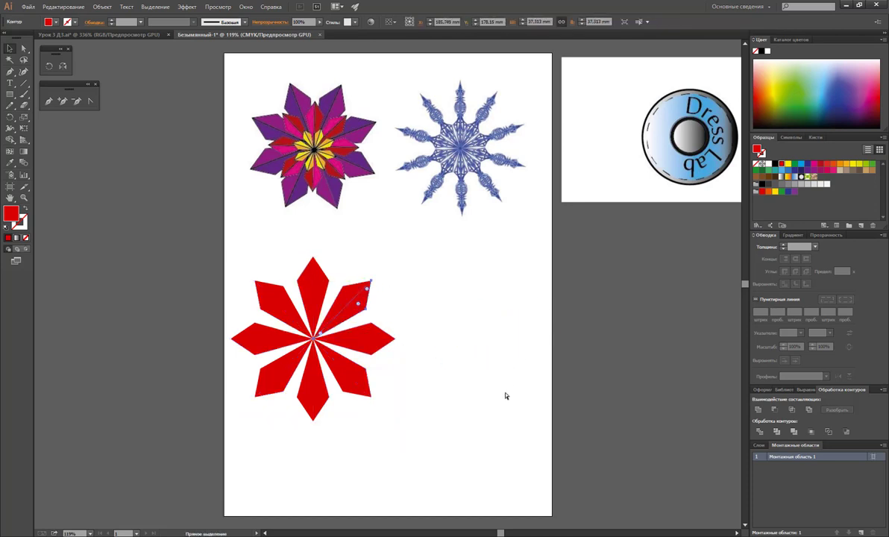
key("ctrl+z")
key("ctrl+z")
key("ctrl+z")
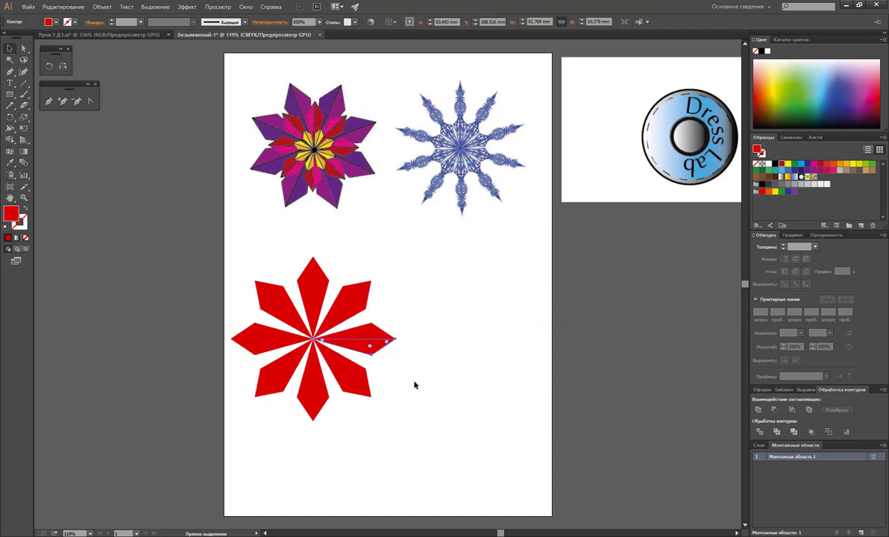
Redo the move that places the lower half of the red flower's right-hand petal across the page's right edge.
key("ctrl+shift+z")
key("ctrl+shift+z")
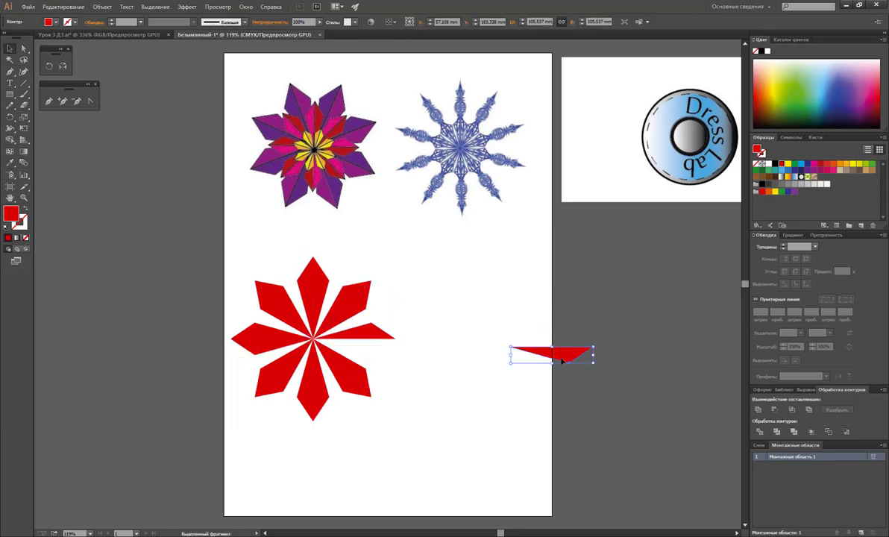
Undo the half-petal move, select the clockwise-side half of each of the eight red petals, starting with the top petal's right half, and group them.
key("ctrl+z")
key("ctrl+z")
left_click(375, 350)
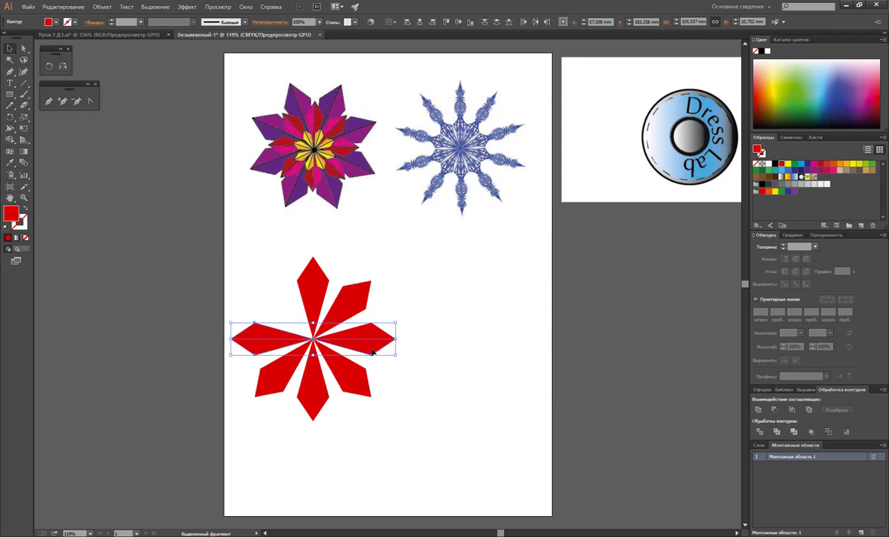
left_click_drag(370, 350, 323, 283)
left_click(363, 313)
left_click(363, 316)
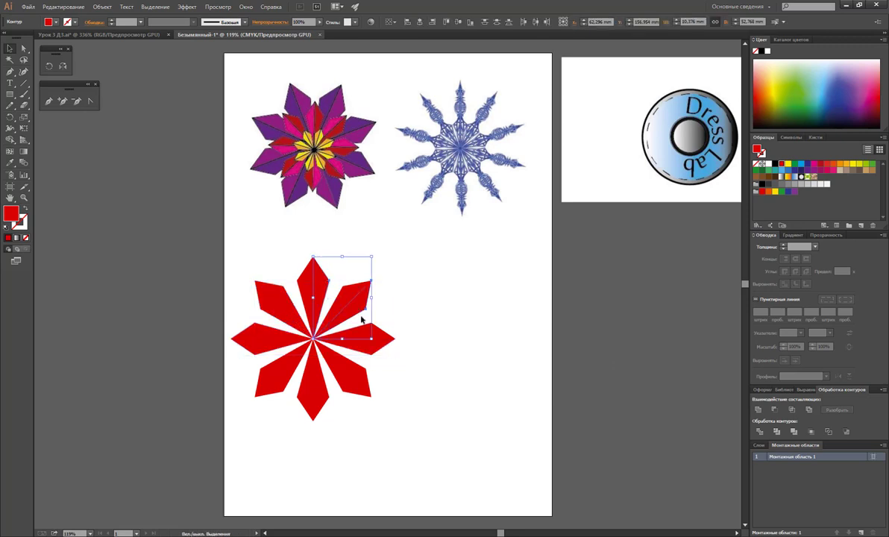
left_click(313, 376, "shift")
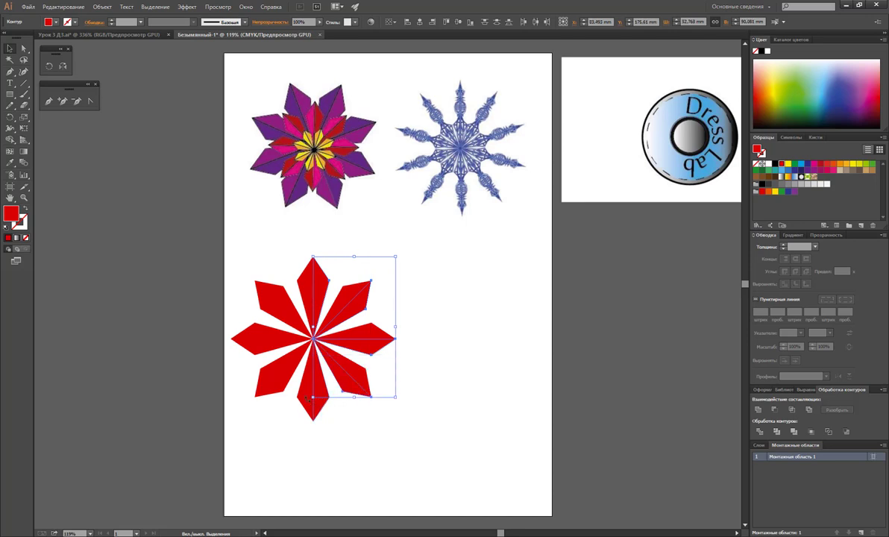
left_click(253, 348, "shift")
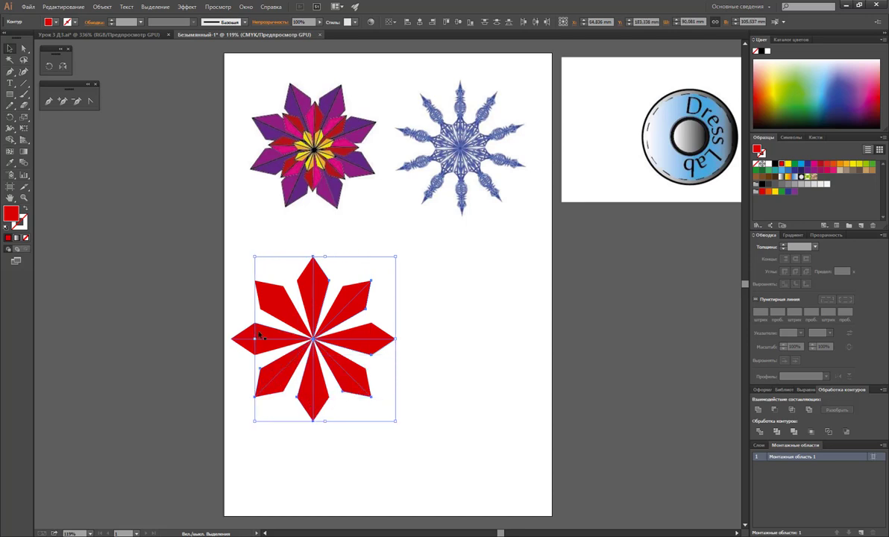
left_click(256, 336, "shift")
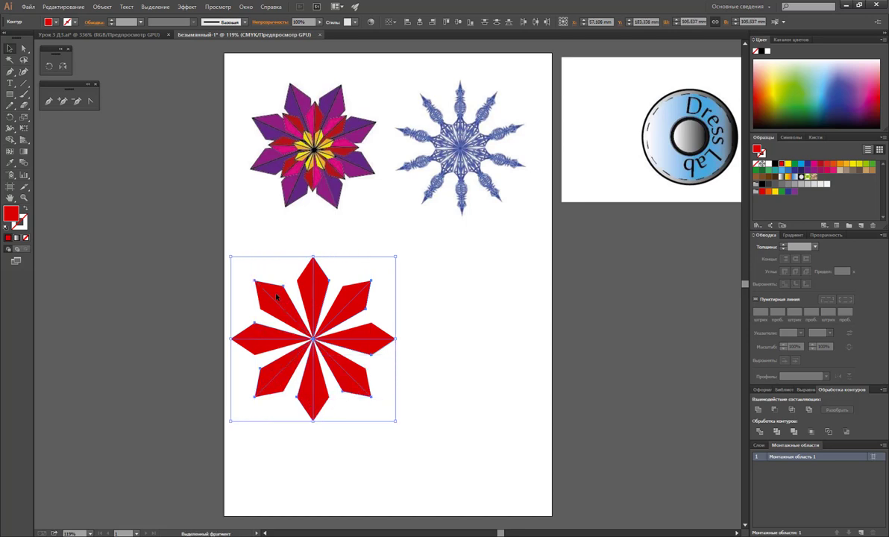
right_click(277, 297)
left_click(304, 337)
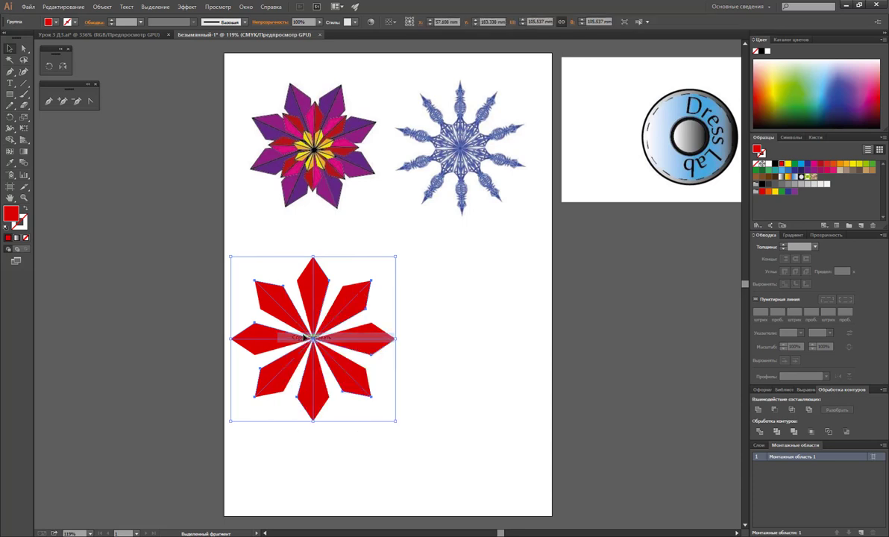
Try moving the grouped half-petals to the right of the flower, undo the move and clear the selection.
left_click_drag(304, 336, 481, 345)
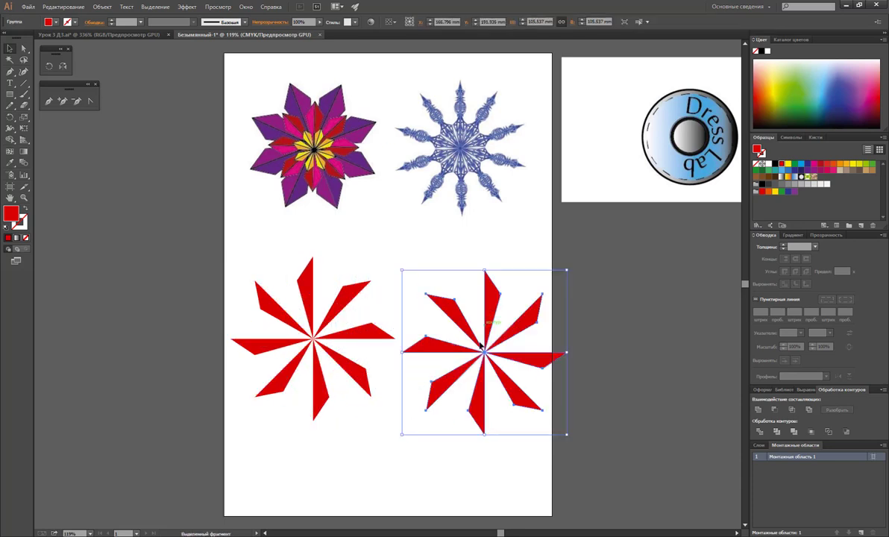
key("ctrl+z")
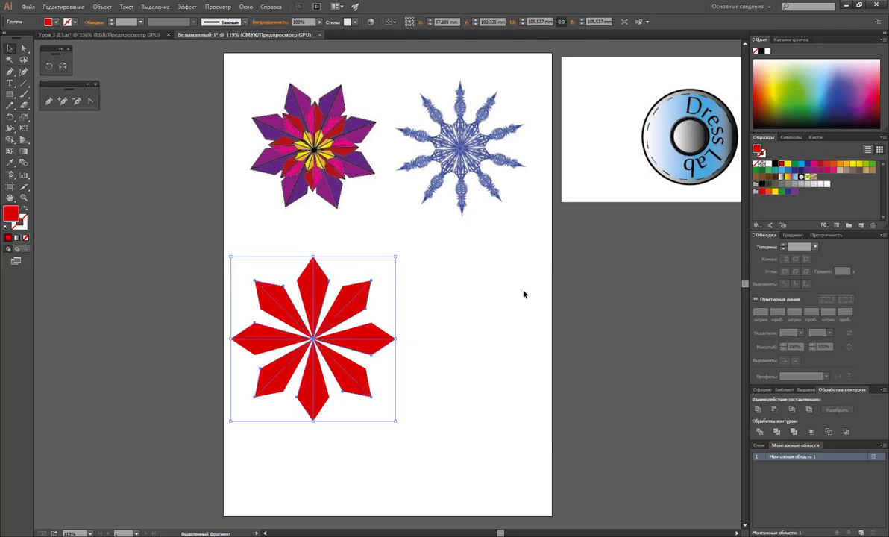
left_click(474, 273)
Fill the grouped clockwise-side halves of the eight petals with green and deselect them.
left_click(357, 307)
left_click(794, 163)
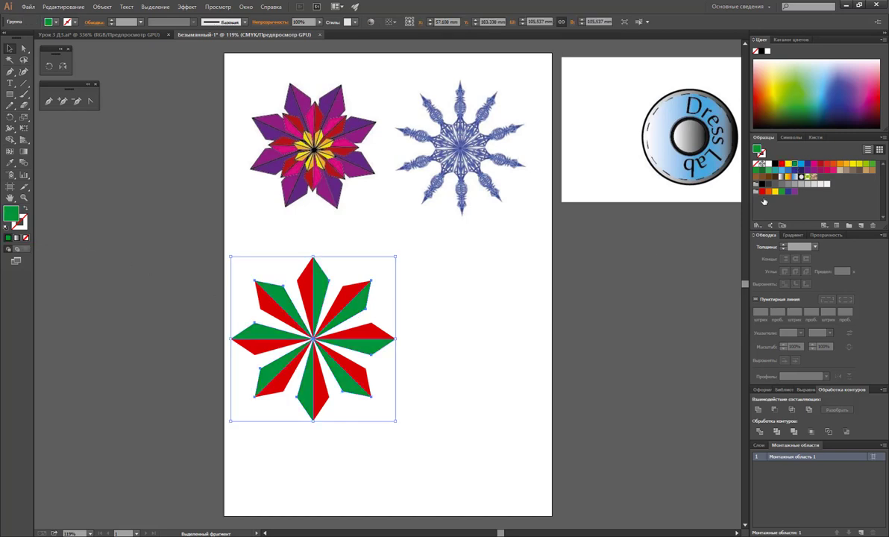
left_click(510, 323)
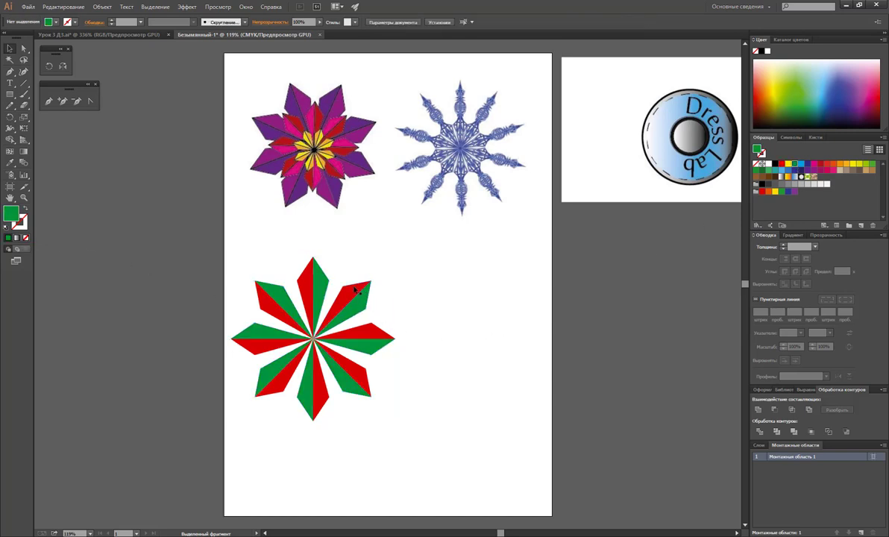
Try moving the separate red halves of the upper-right, right and lower-right petals away from the flower and undo all the moves.
left_click_drag(355, 300, 349, 260)
left_click_drag(375, 333, 408, 309)
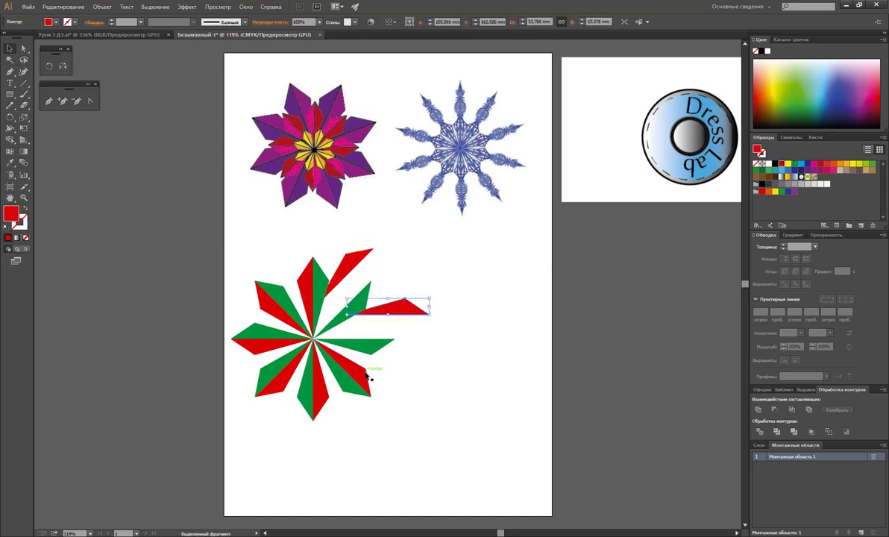
left_click_drag(368, 373, 408, 383)
key("ctrl+z")
key("ctrl+z")
key("ctrl+z")
key("ctrl+z")
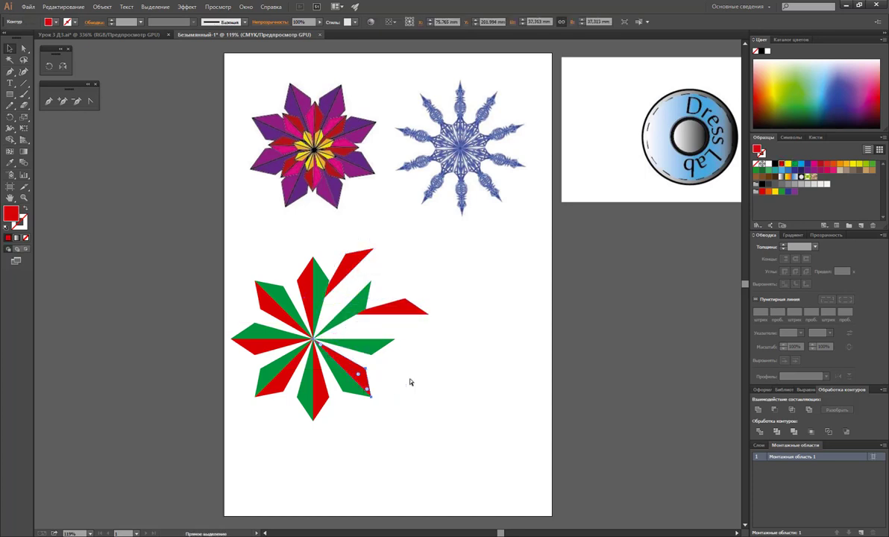
left_click(430, 391)
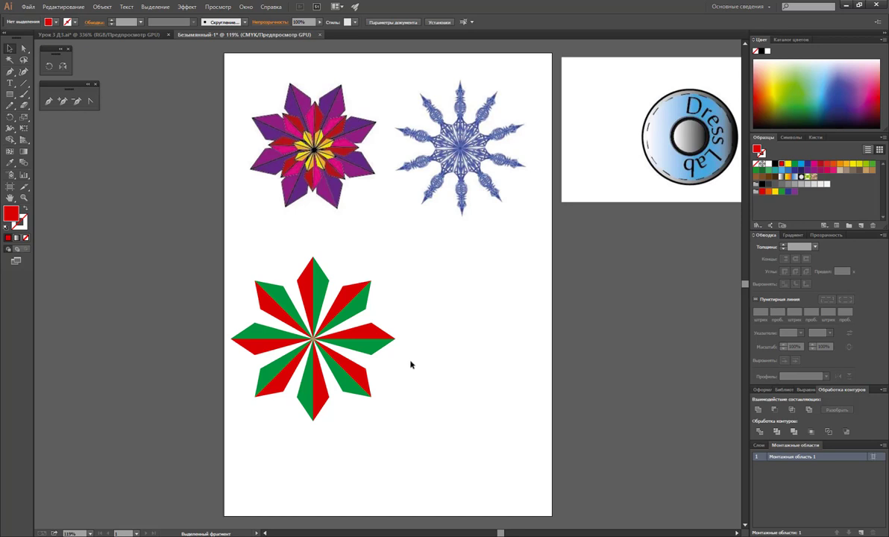
Select all the red petal halves with the Magic Wand, view the tool's matching options and clear the selection.
left_click(9, 59)
left_click(265, 306)
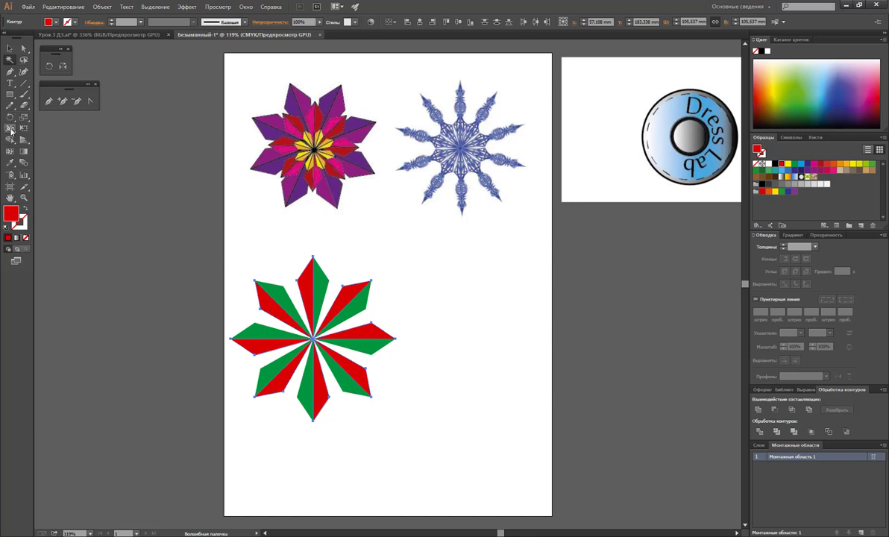
double_click(10, 60)
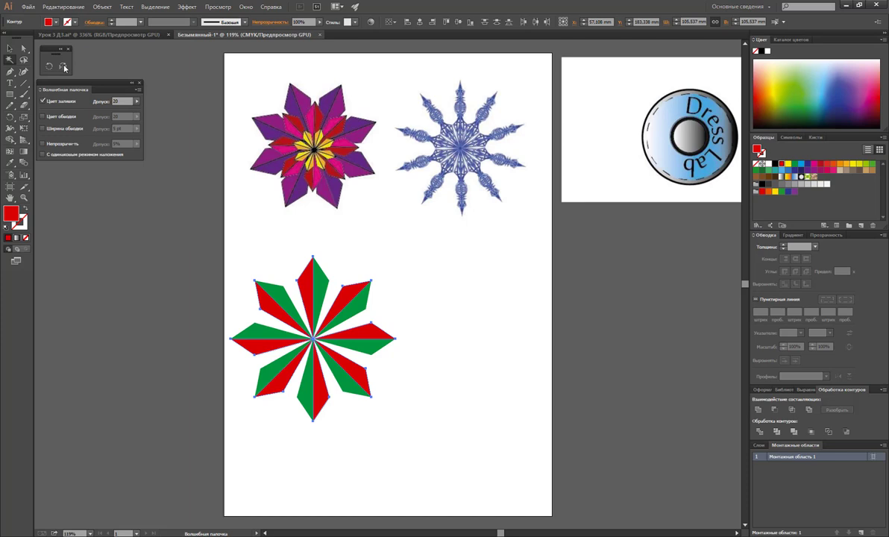
left_click(9, 48)
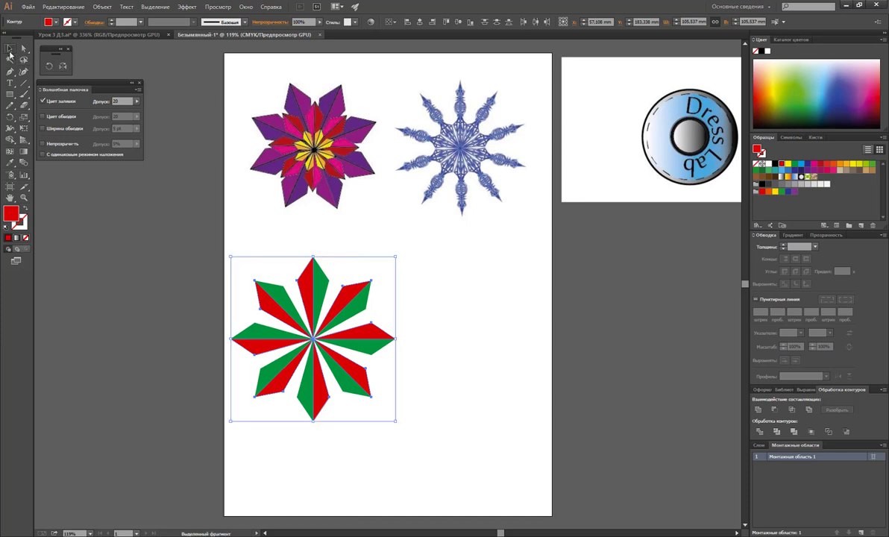
left_click(470, 301)
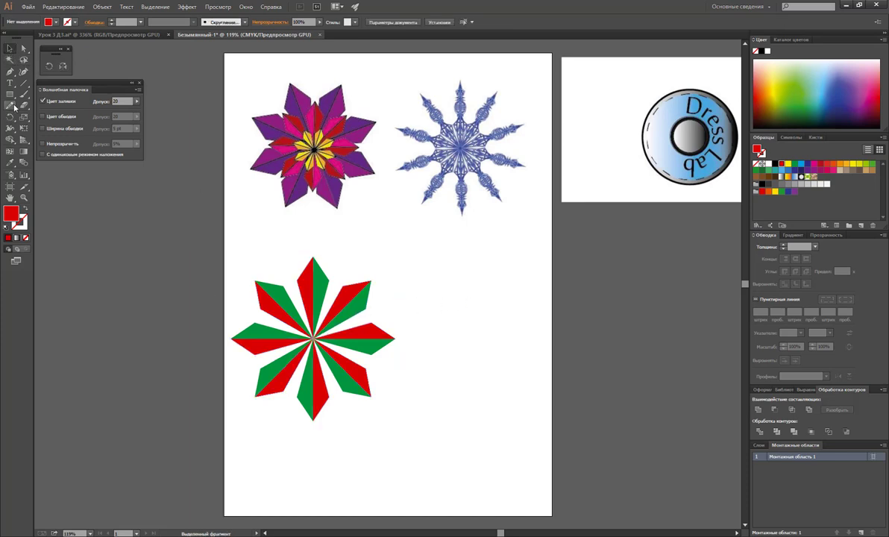
Select all the red petal halves by fill colour with the Magic Wand, recolour them magenta and deselect.
left_click(10, 59)
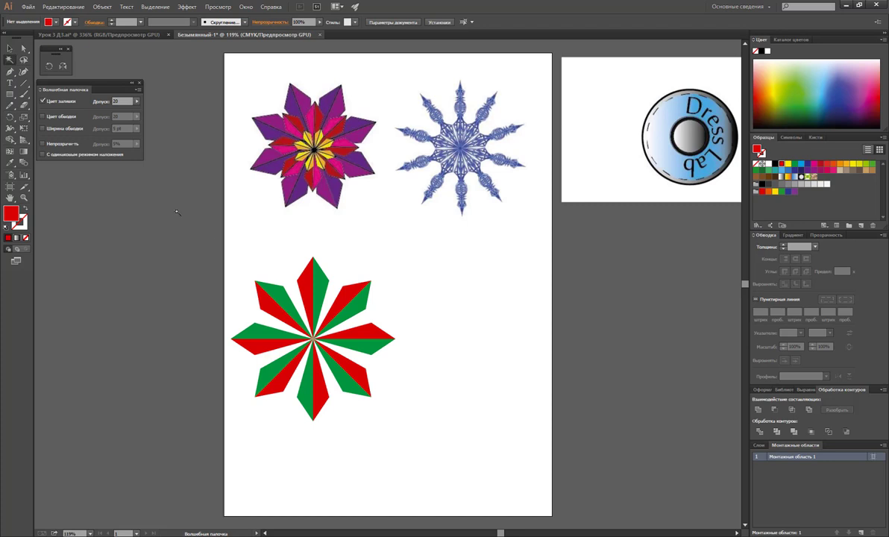
left_click(293, 287)
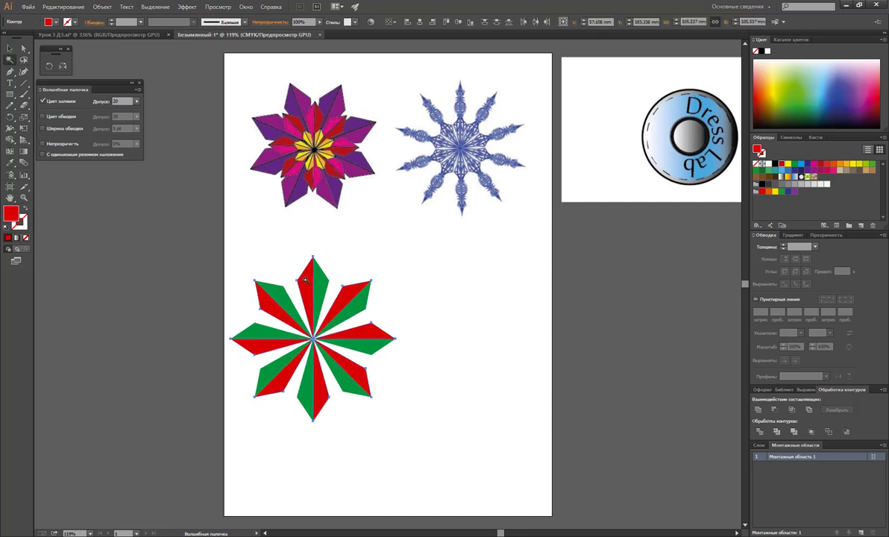
left_click(813, 164)
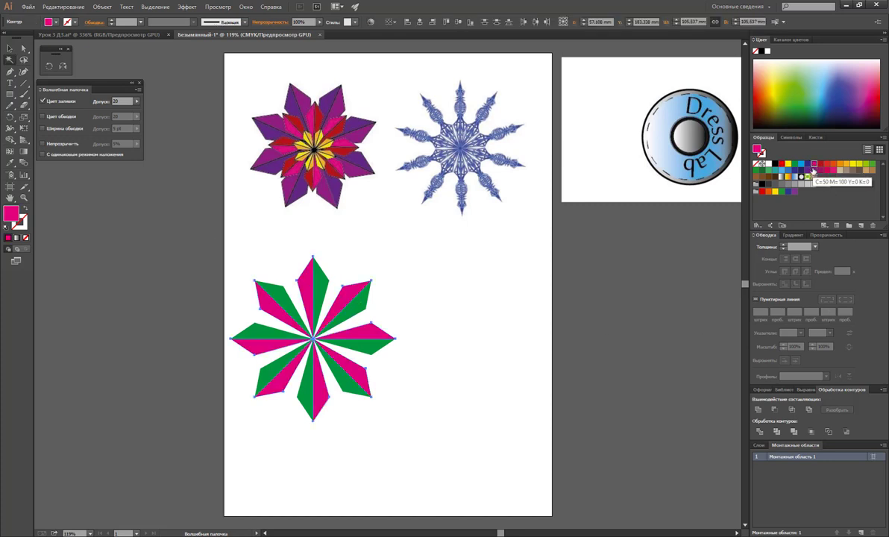
left_click(9, 48)
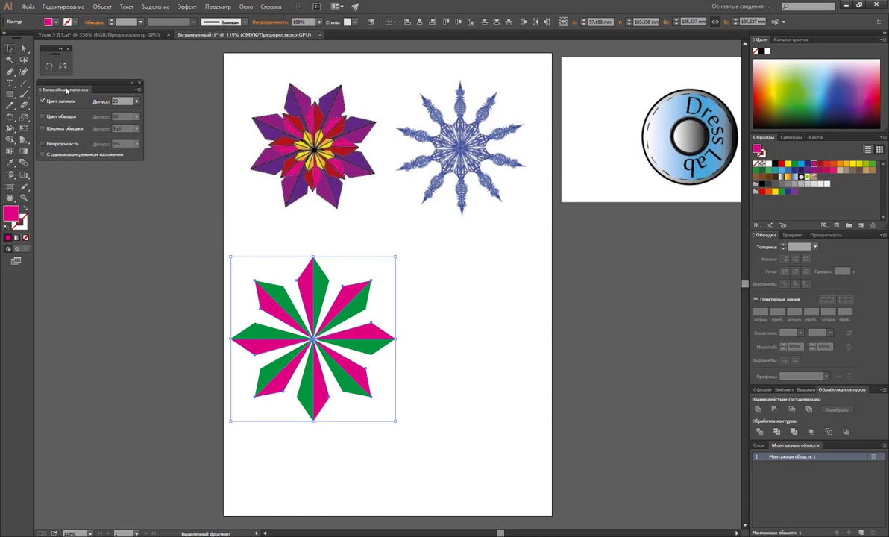
left_click(417, 364)
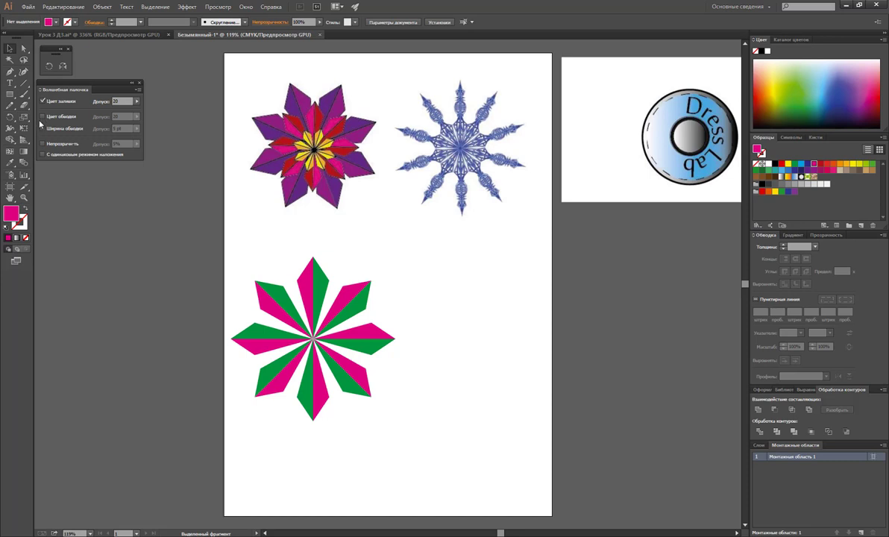
Swap fill and stroke to get no fill and a magenta stroke, and draw a long vertical Pen segment to the right of the flower.
left_click(11, 72)
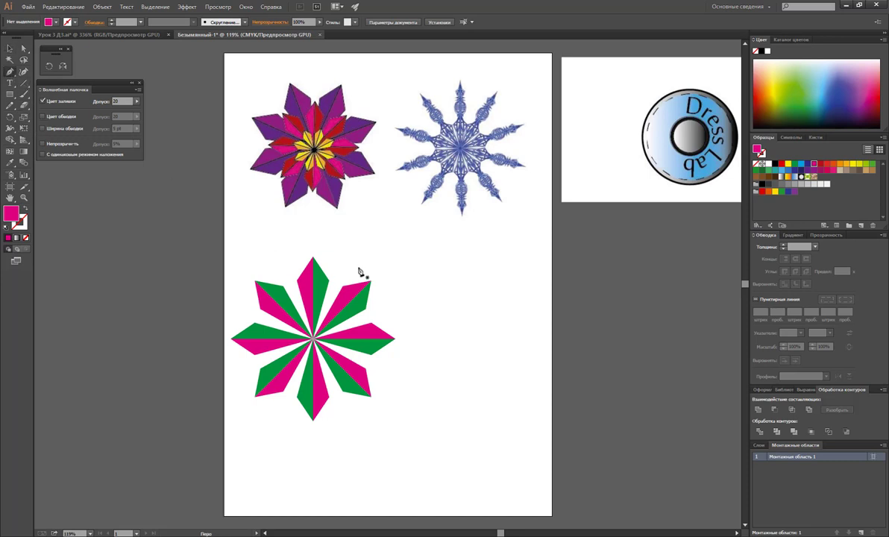
left_click(25, 208)
left_click(254, 282)
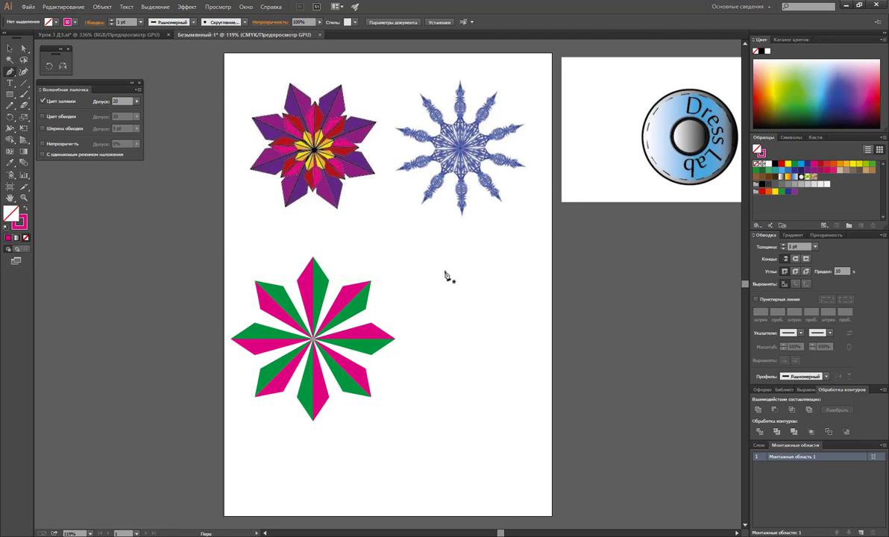
left_click(444, 272)
left_click(445, 436)
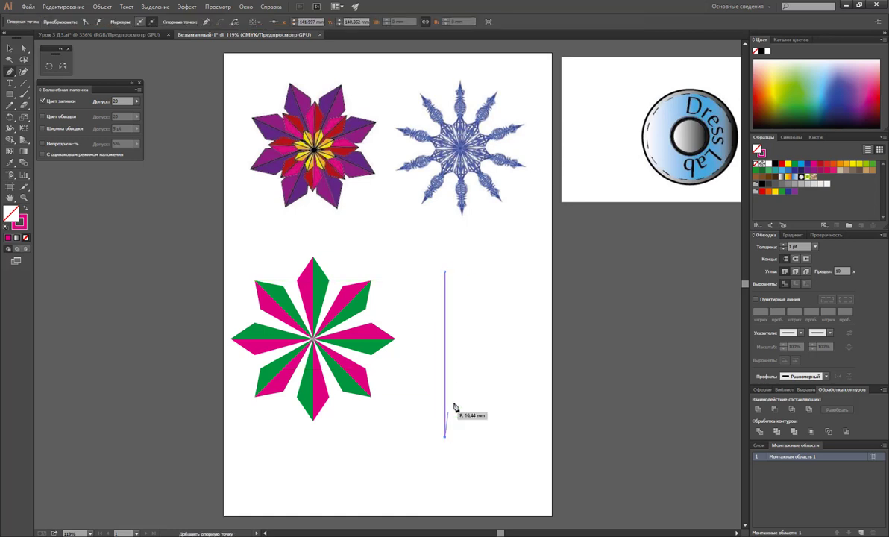
Continue the path upward from the segment's lower end as a zigzag with three teeth and a pointed tip, closing it at the starting point.
left_click_drag(454, 373, 455, 347)
left_click(457, 345)
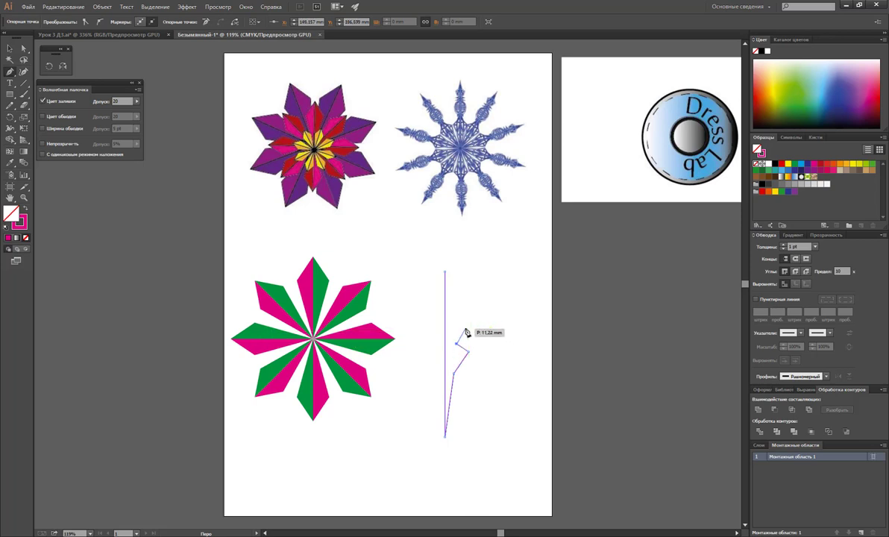
left_click(467, 330)
left_click(455, 320)
left_click(467, 308)
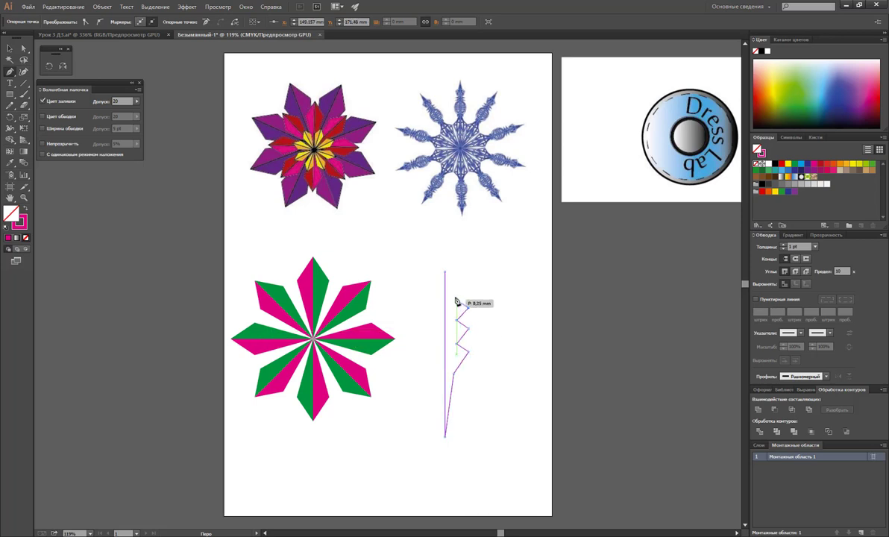
left_click(455, 297)
left_click(467, 278)
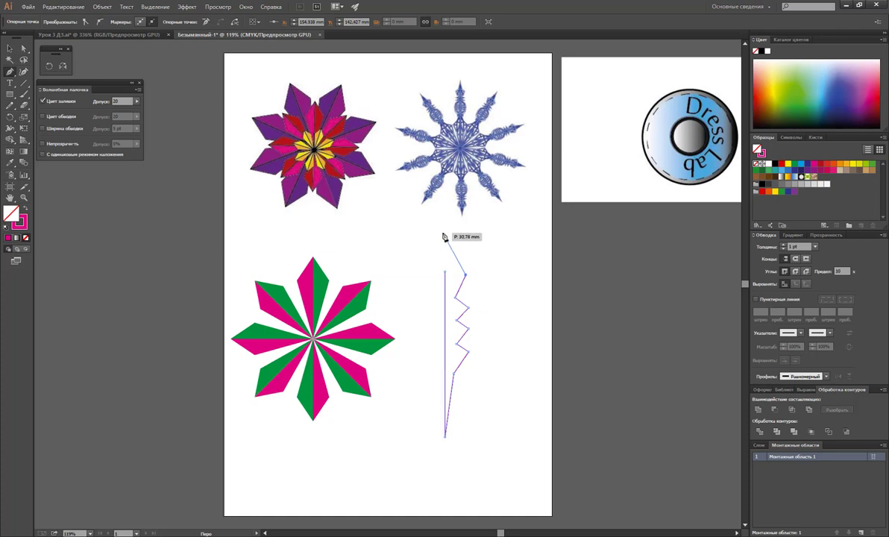
left_click(445, 234)
left_click(445, 271)
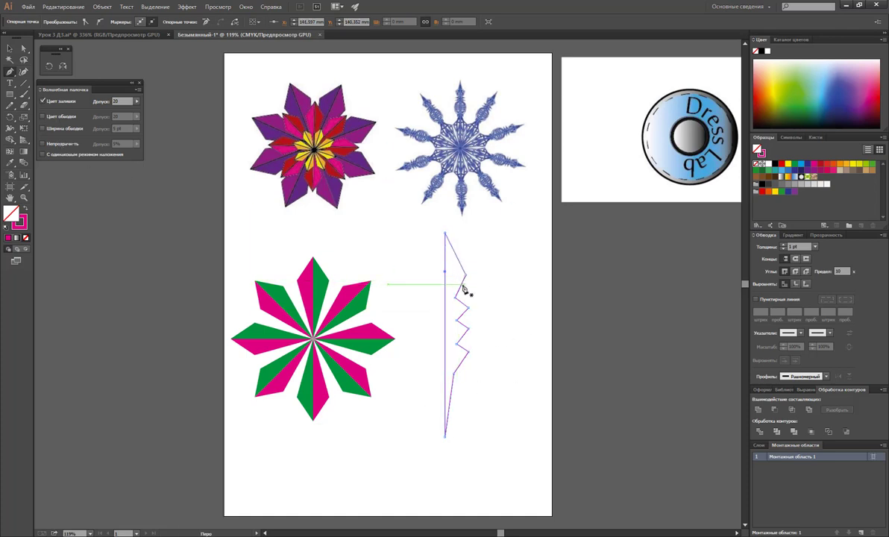
Draw two small closed triangles inside the jagged outline, one in the pointed upper tip and one in the highest tooth.
left_click(451, 257)
left_click(454, 291)
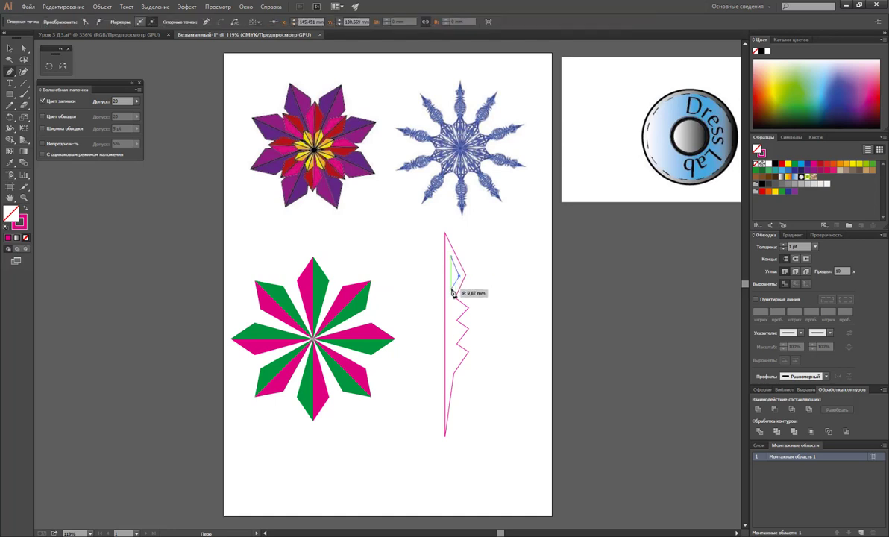
left_click(450, 258)
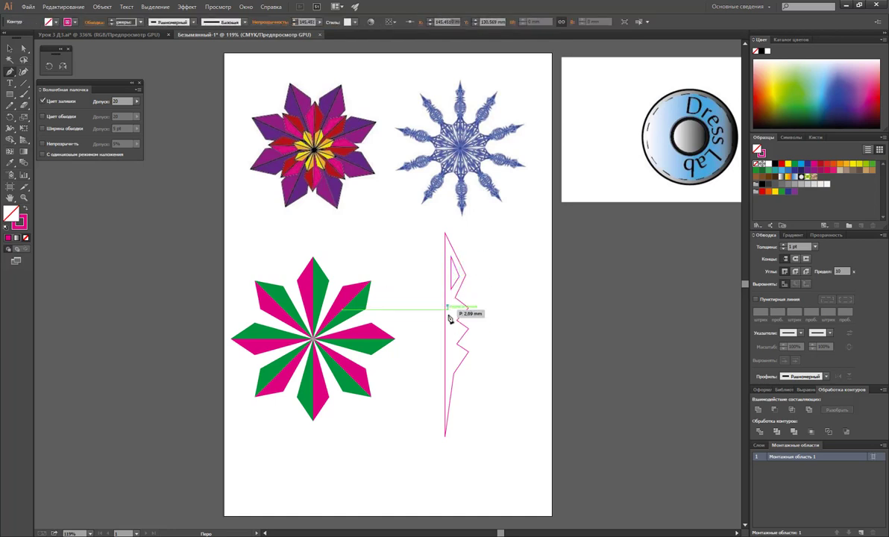
left_click(452, 310)
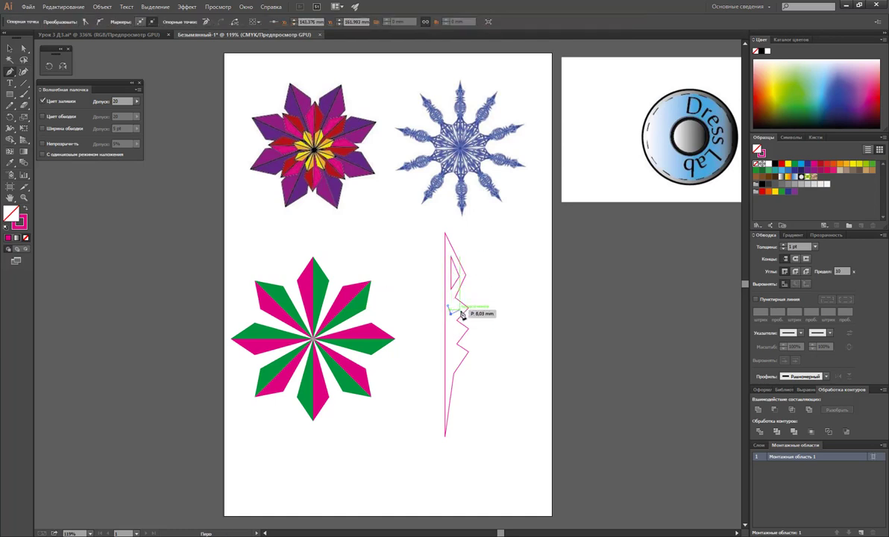
left_click(468, 305)
left_click(459, 312)
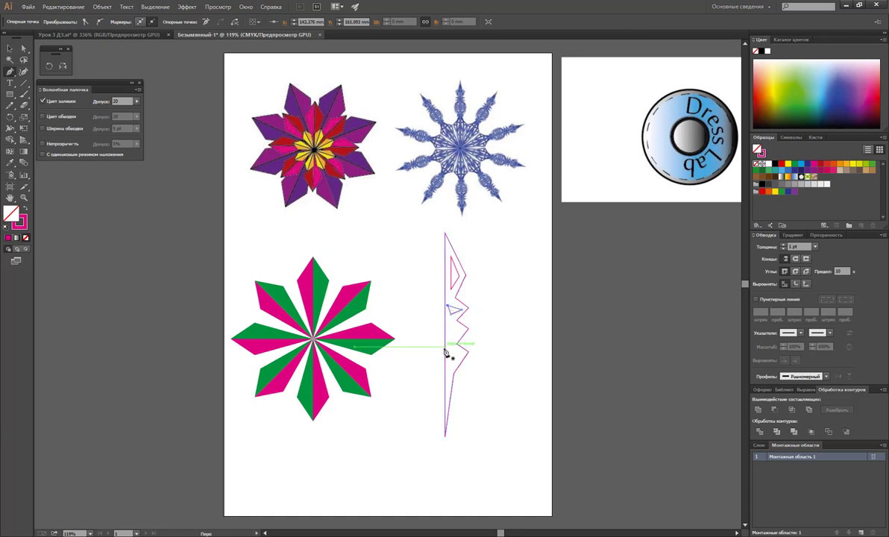
Draw two more small closed triangles inside the outline's middle and lowest teeth, and deselect everything.
left_click(469, 317)
left_click(449, 326)
left_click(451, 343)
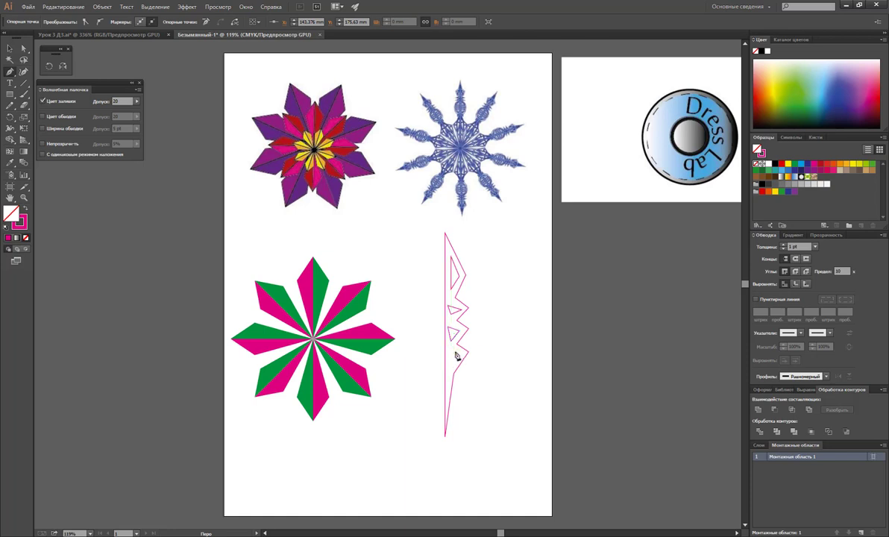
left_click(453, 355)
left_click(452, 355)
left_click(12, 51)
left_click(506, 295)
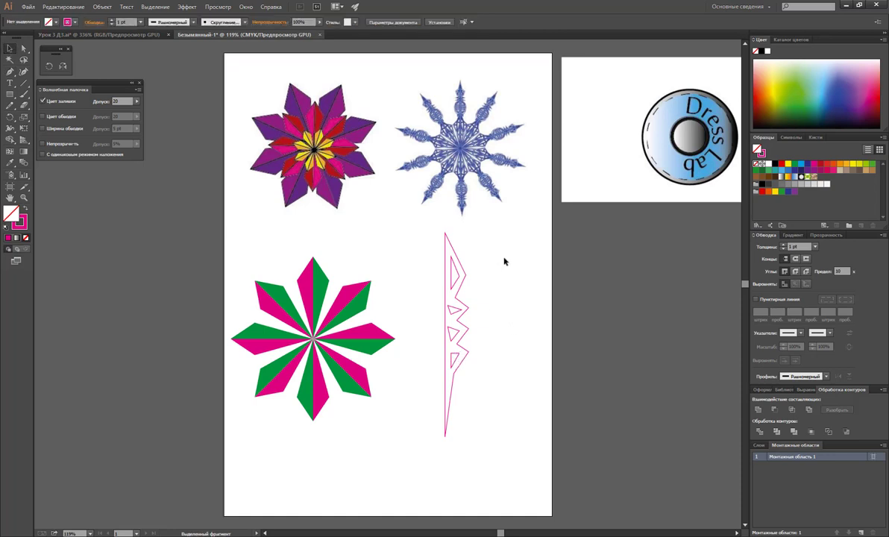
Split the jagged outline and its four triangles with the Pathfinder Divide operation, ungroup the pieces, and deselect them.
left_click_drag(507, 242, 417, 428)
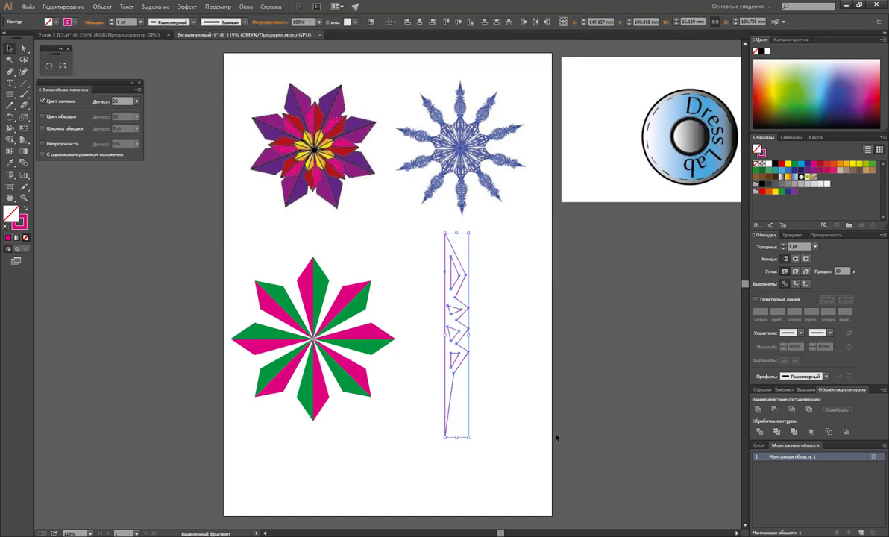
left_click(759, 432)
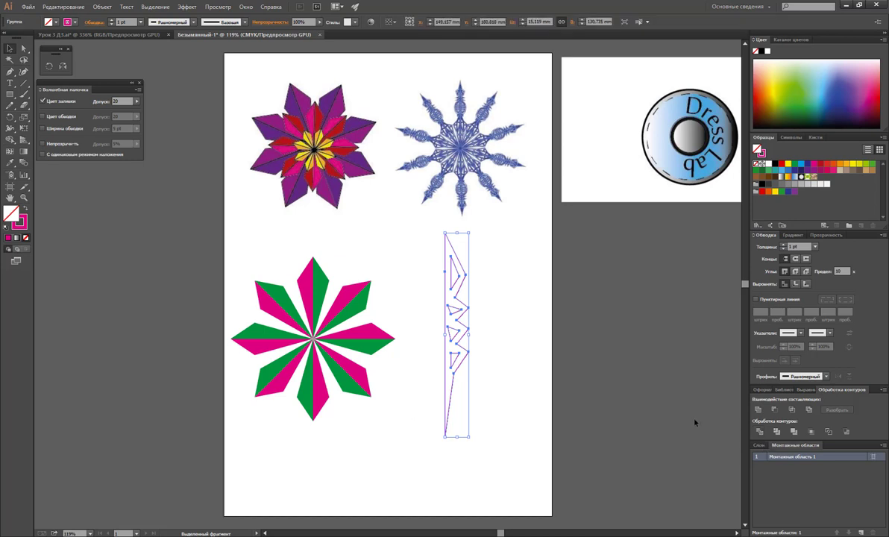
left_click(492, 360)
left_click(465, 357)
left_click(498, 375)
left_click(462, 353)
right_click(459, 347)
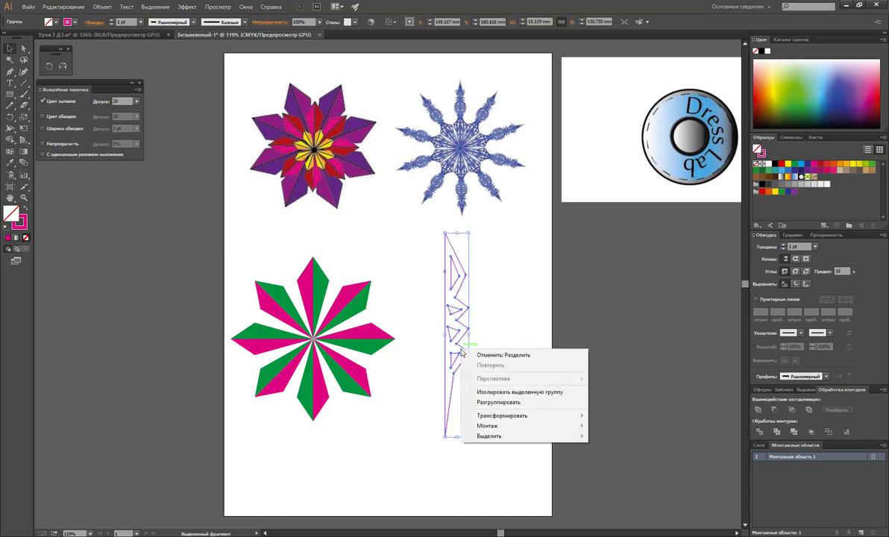
left_click(496, 402)
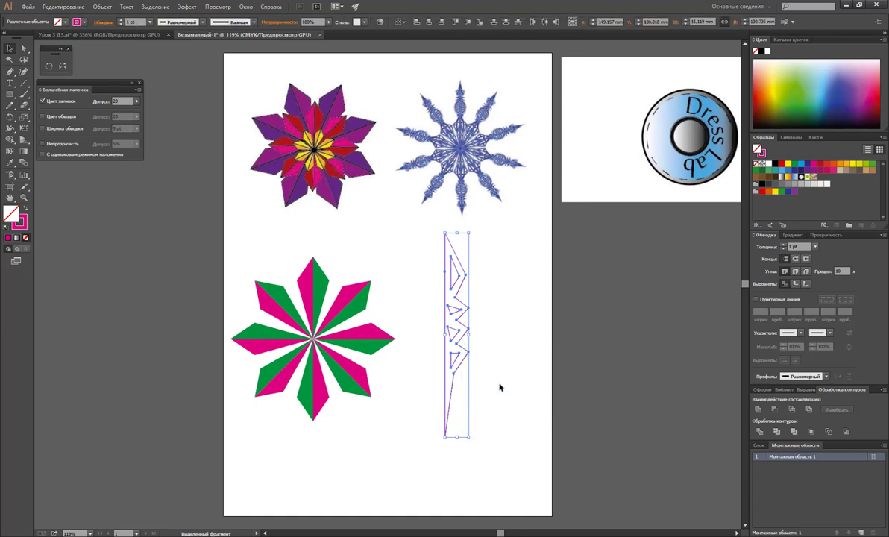
left_click(500, 387)
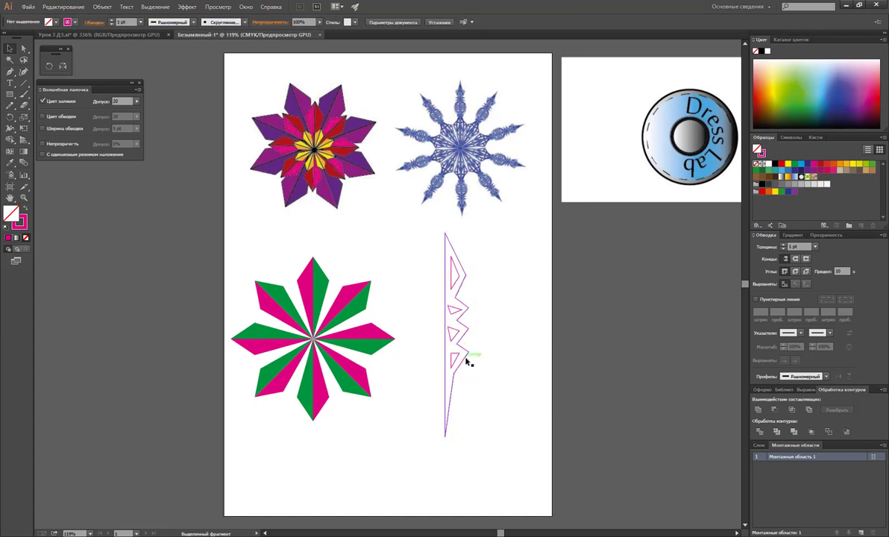
Move the divided jagged piece to the right, clear of the four separate triangles, and deselect it.
left_click(467, 363)
left_click_drag(464, 360, 501, 363)
left_click(544, 389)
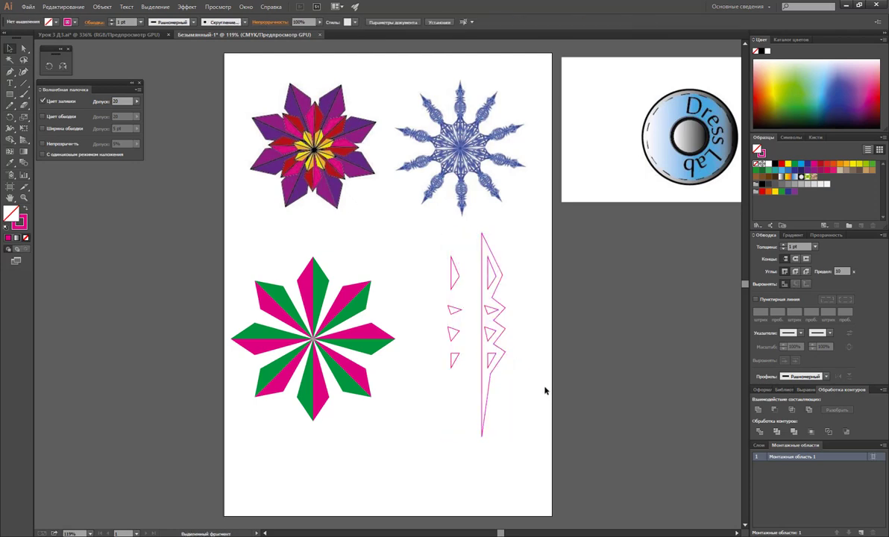
Swap fill and stroke on the jagged piece and the four triangles to give them a magenta fill without stroke.
left_click_drag(528, 234, 442, 440)
left_click(25, 209)
left_click(365, 246)
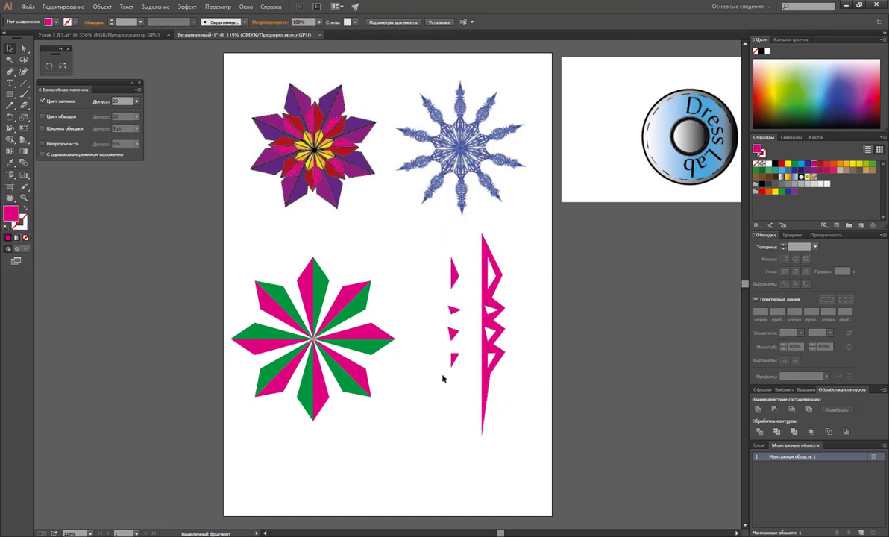
Swap the jagged compound path back to no fill and a magenta stroke, leaving the loose triangles as they are.
left_click(493, 305)
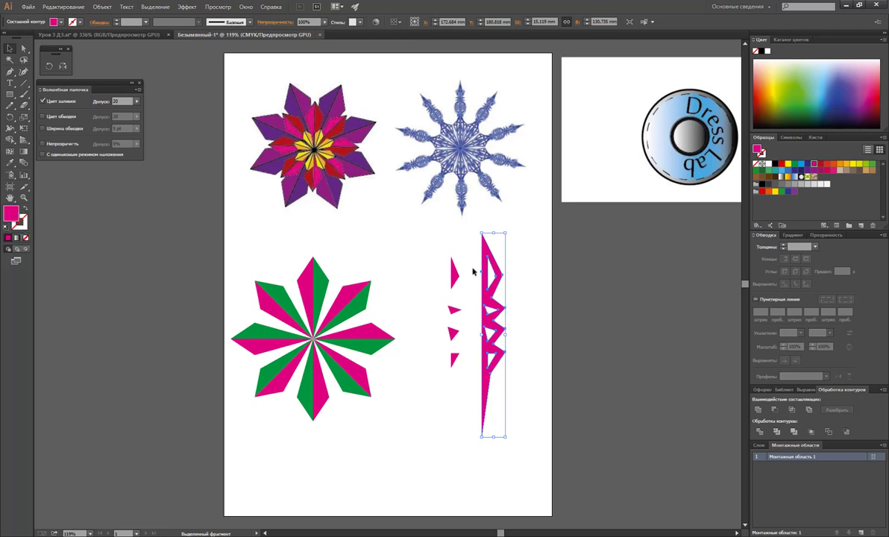
left_click(510, 258)
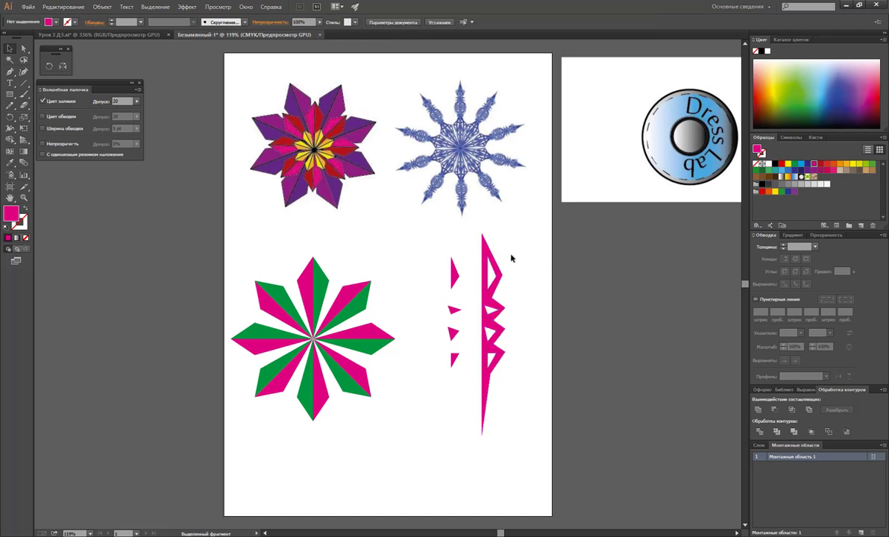
left_click(493, 339)
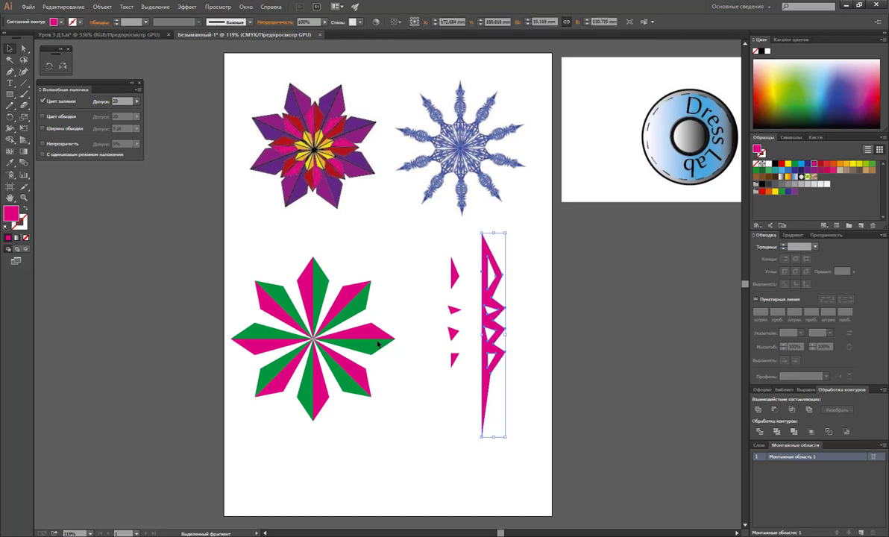
left_click(23, 210)
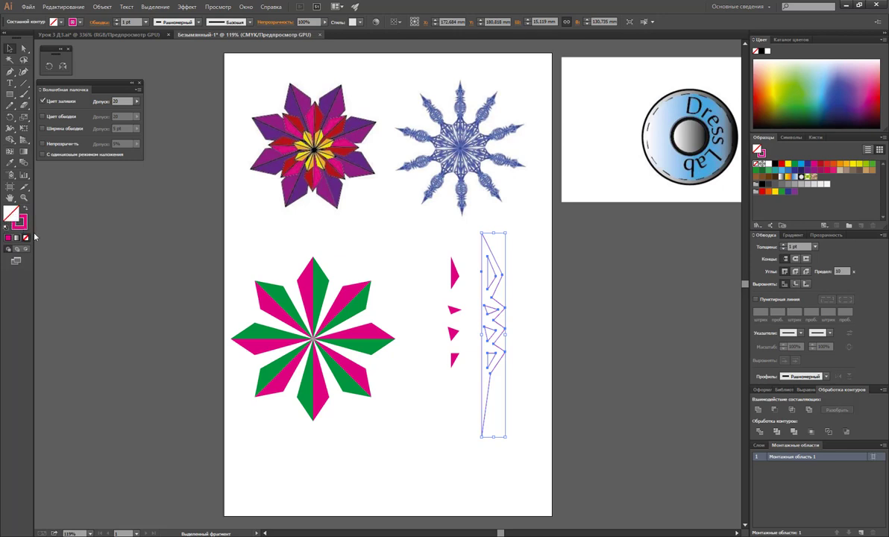
left_click(511, 361)
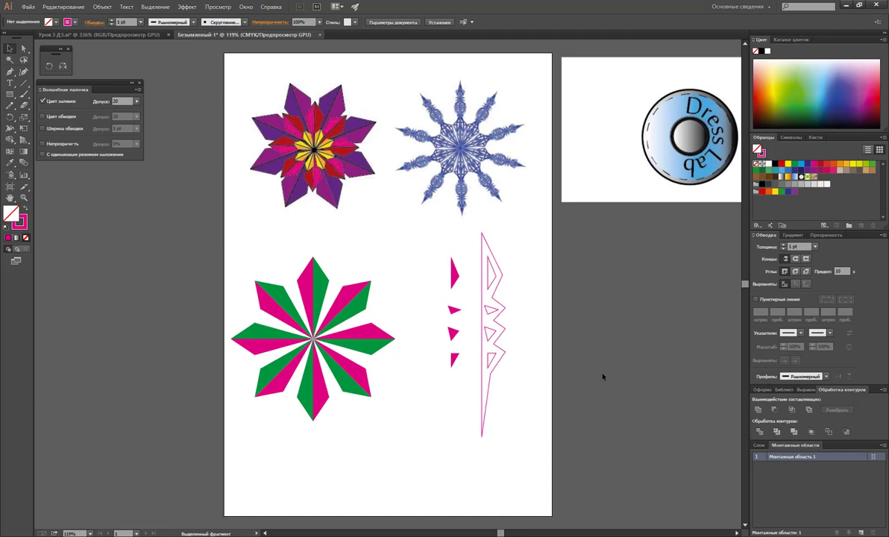
Detach the type tools as a floating palette below the Magic Wand options.
left_click(736, 533)
left_click(736, 533)
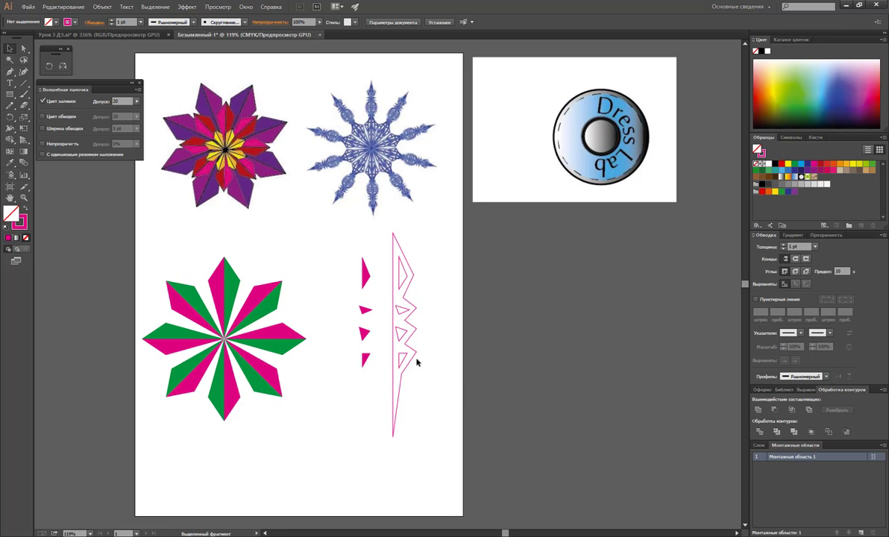
left_click(12, 86)
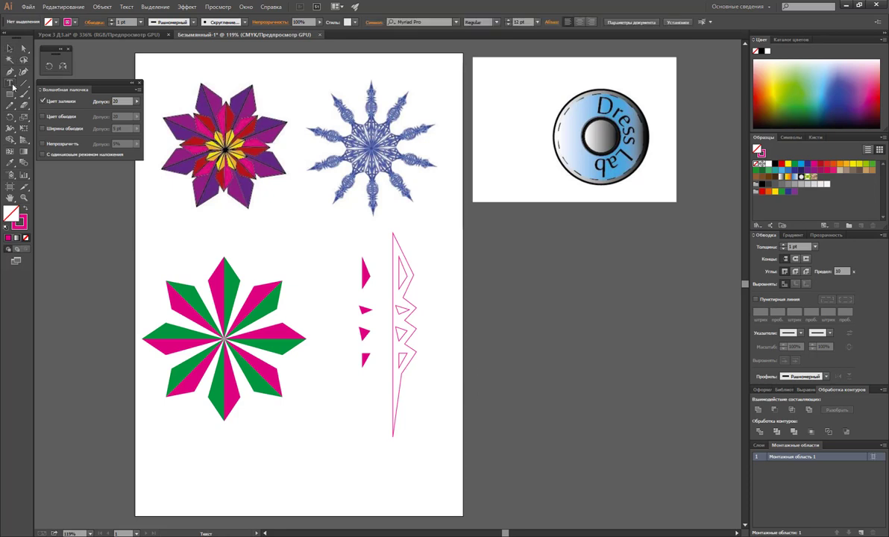
left_click_drag(12, 85, 79, 174)
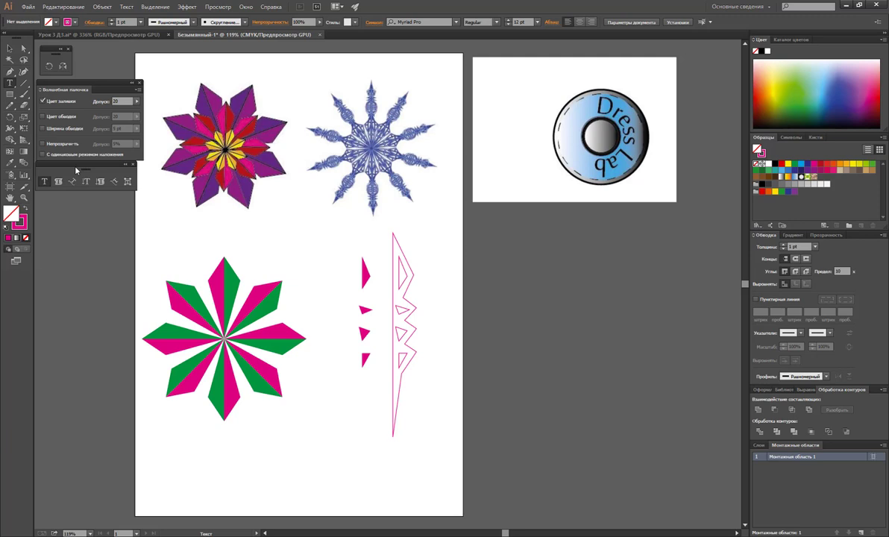
Draw two concentric circles with the Ellipse tool below the Dress Lab badge, about 65 mm and 48 mm in diameter.
left_click(11, 95)
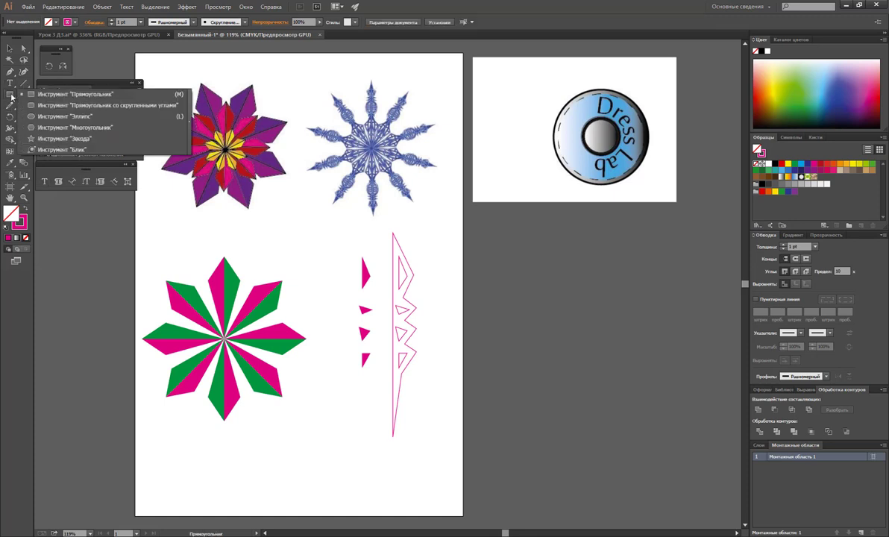
left_click(53, 117)
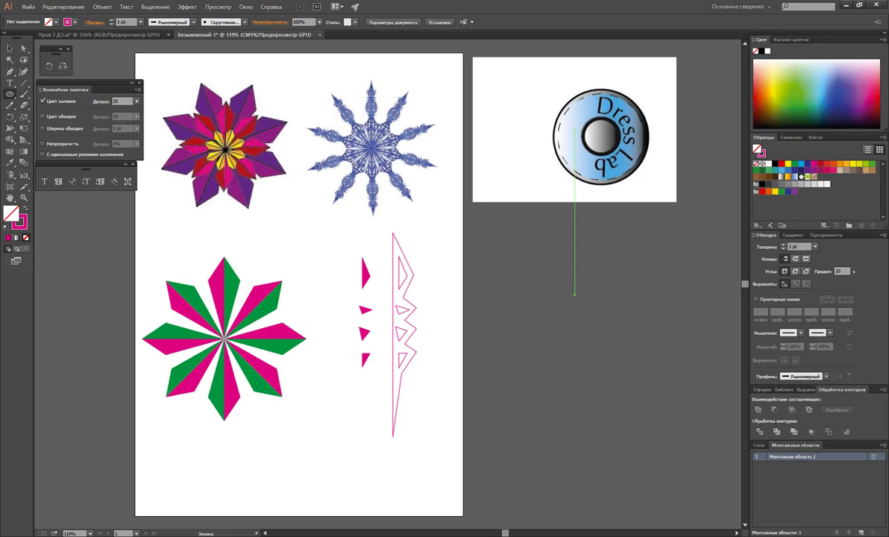
left_click_drag(576, 308, 627, 359)
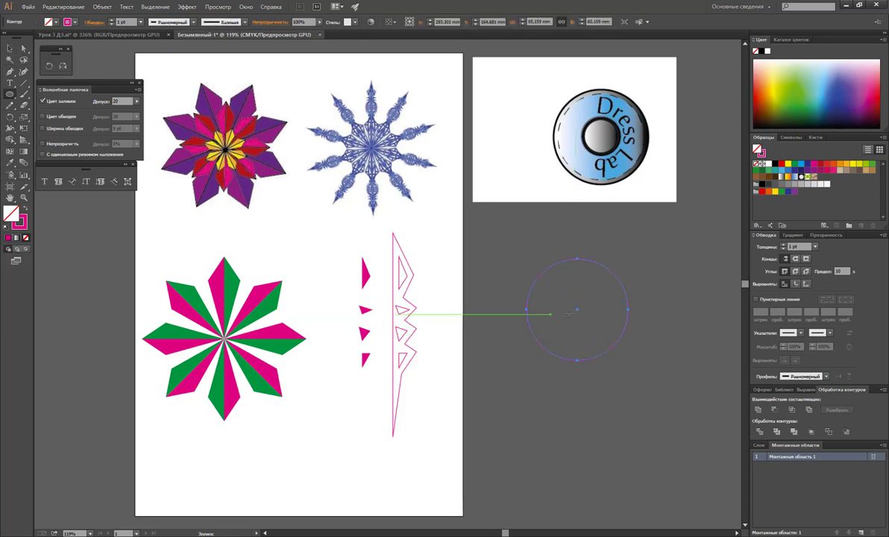
left_click_drag(577, 309, 602, 347)
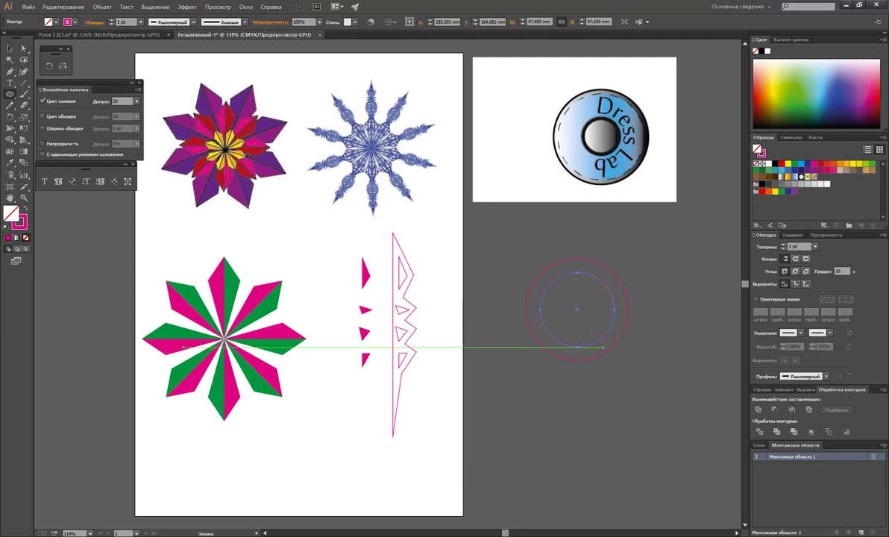
Make a uniformly scaled copy of the smaller circle at 85%.
double_click(23, 116)
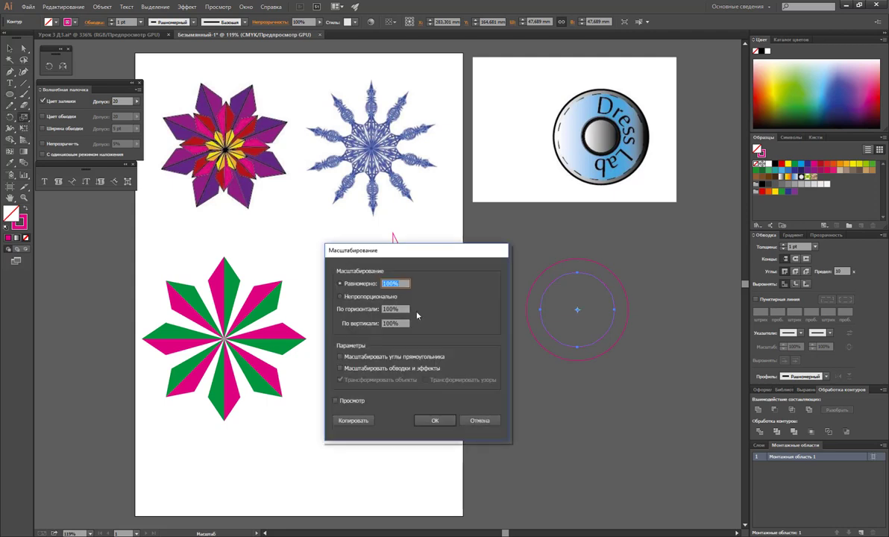
type("85")
left_click(341, 420)
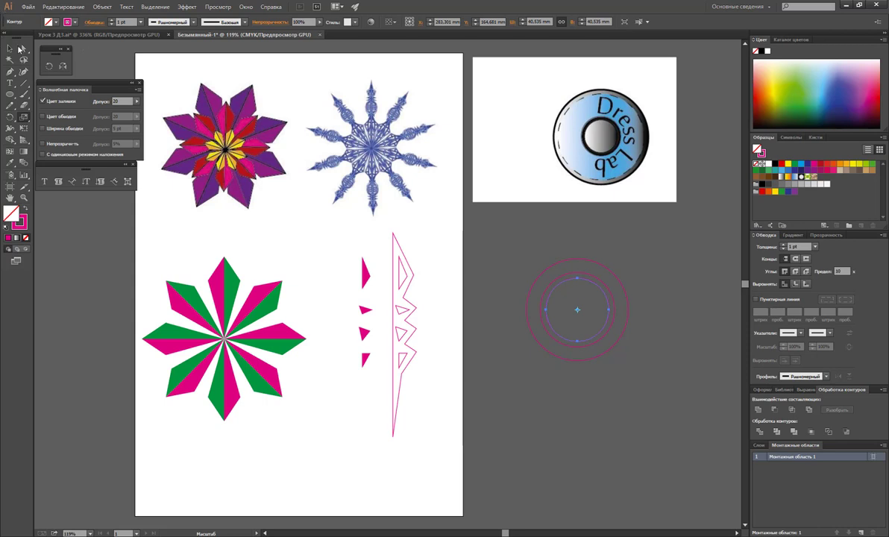
Fill all three concentric circles with the white-to-black linear gradient and give them a black stroke.
key("v")
left_click_drag(517, 387, 648, 249)
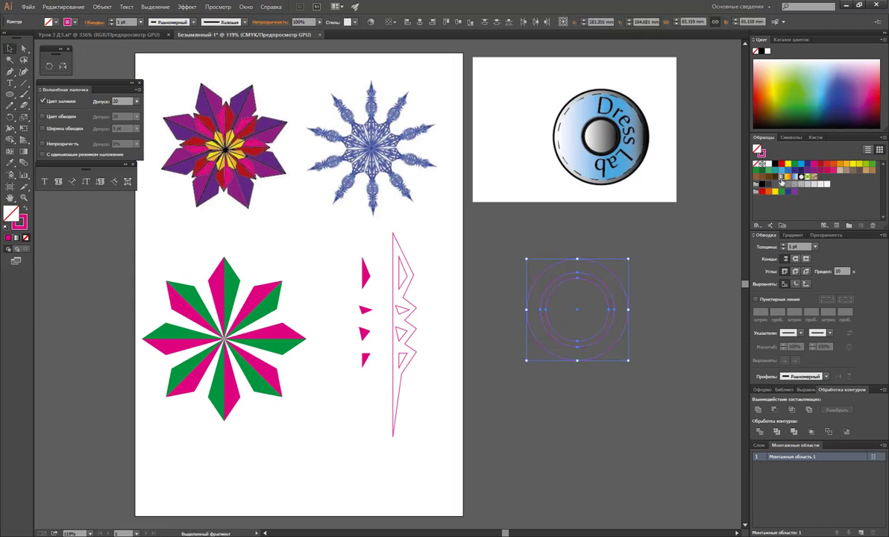
left_click(786, 177)
left_click(26, 237)
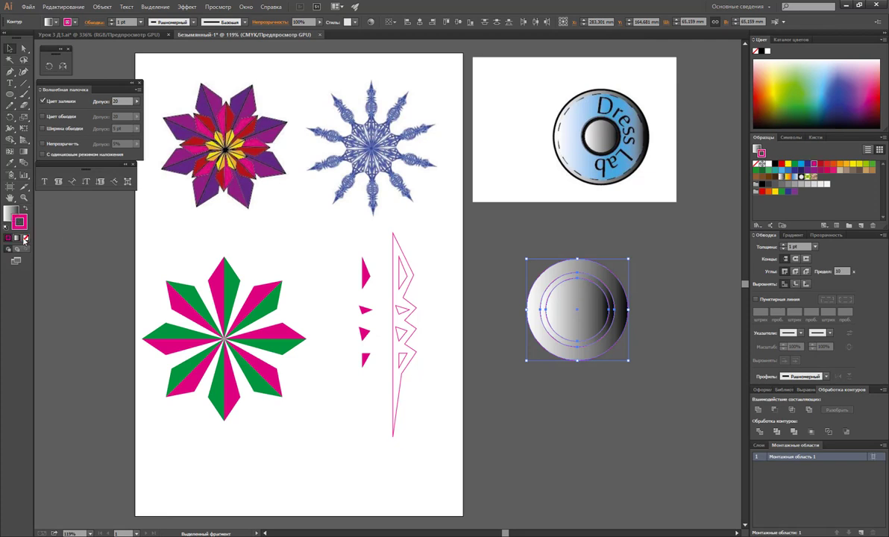
left_click(681, 334)
left_click_drag(678, 283, 429, 349)
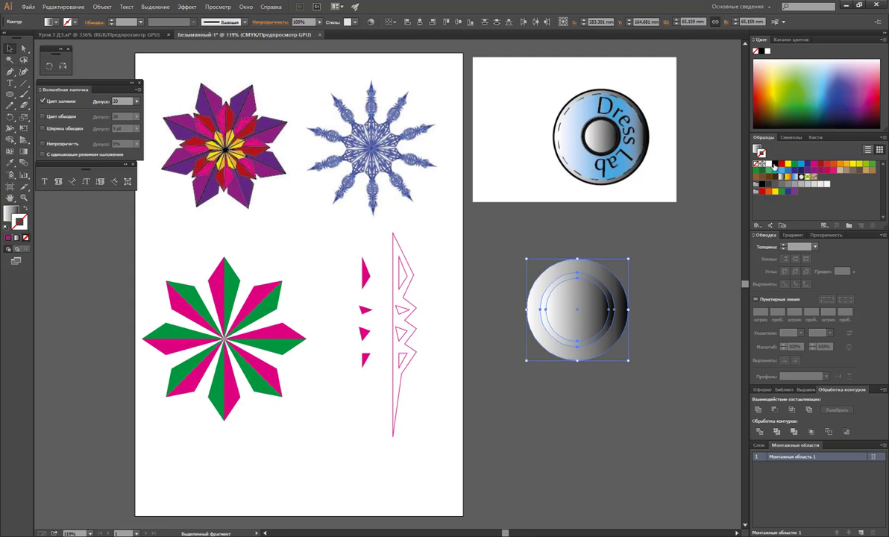
left_click(669, 297)
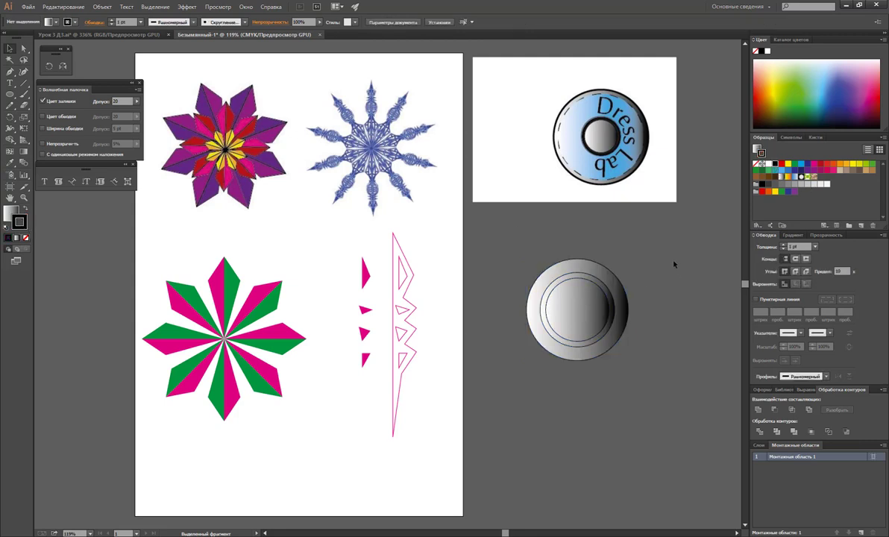
Apply a radial white-to-black gradient to the stroke of the outermost circle.
left_click(620, 298)
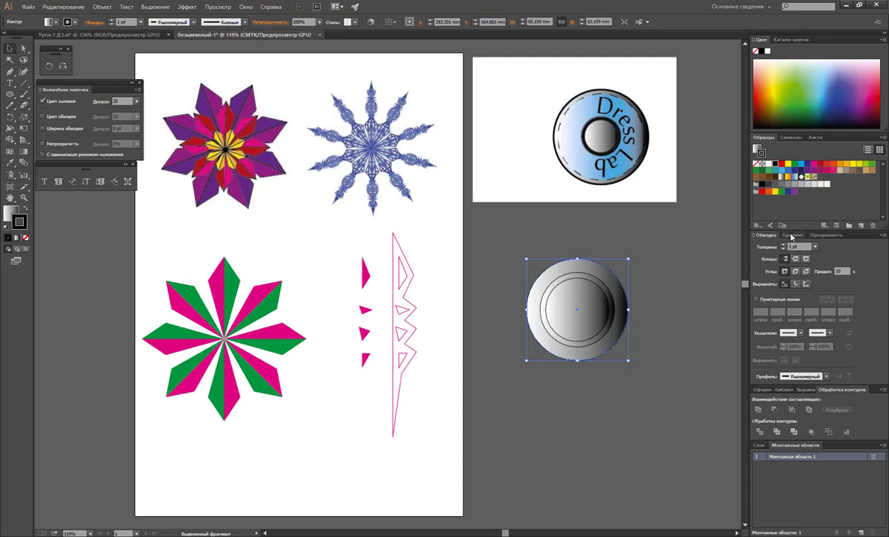
left_click(792, 235)
left_click(857, 250)
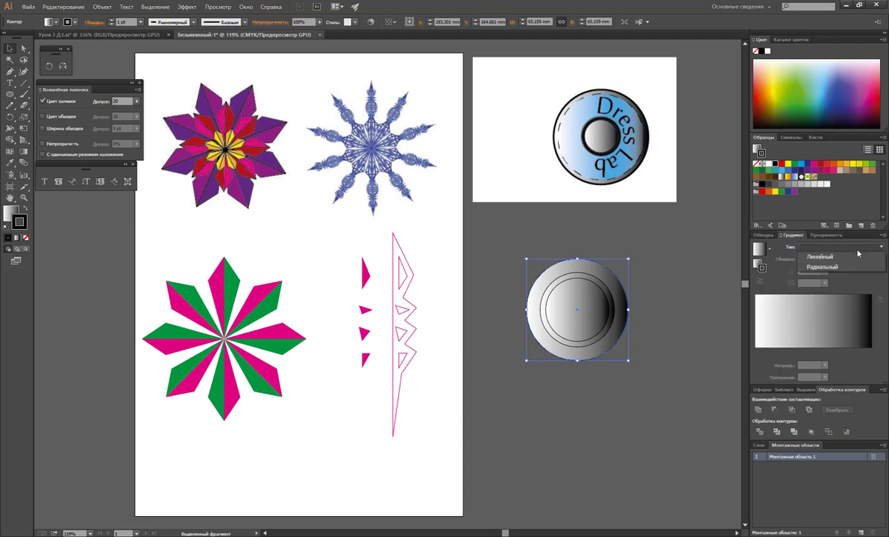
left_click(855, 259)
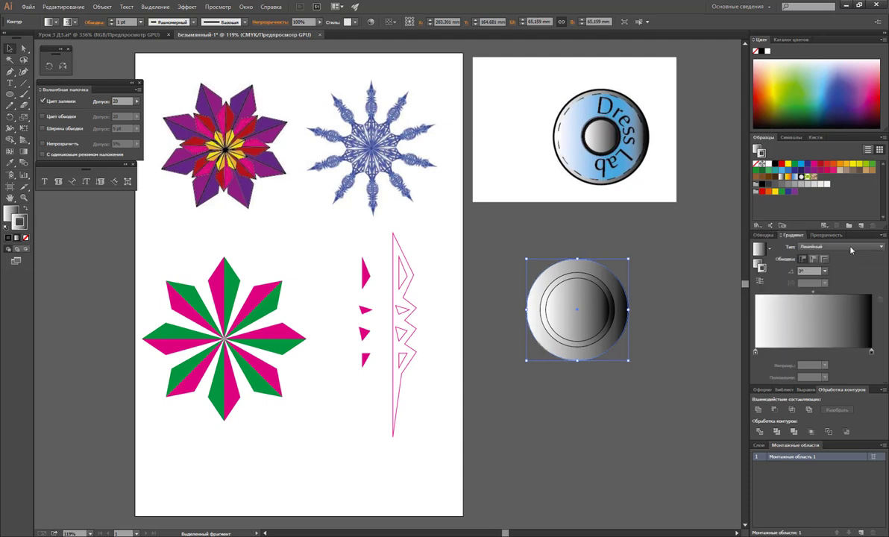
left_click(827, 247)
left_click(816, 257)
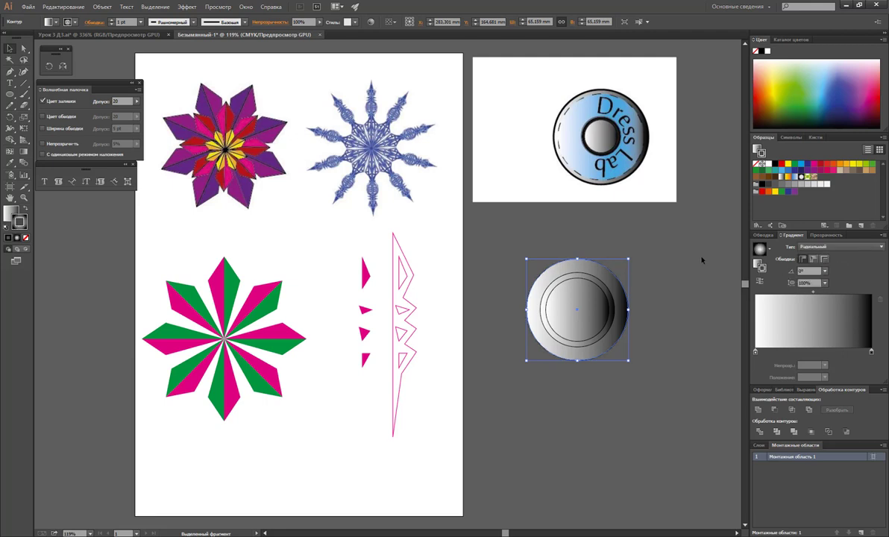
Try a radial gradient stroke and then no stroke on the innermost circle, and undo these stroke changes.
left_click(573, 305)
left_click(835, 247)
left_click(851, 269)
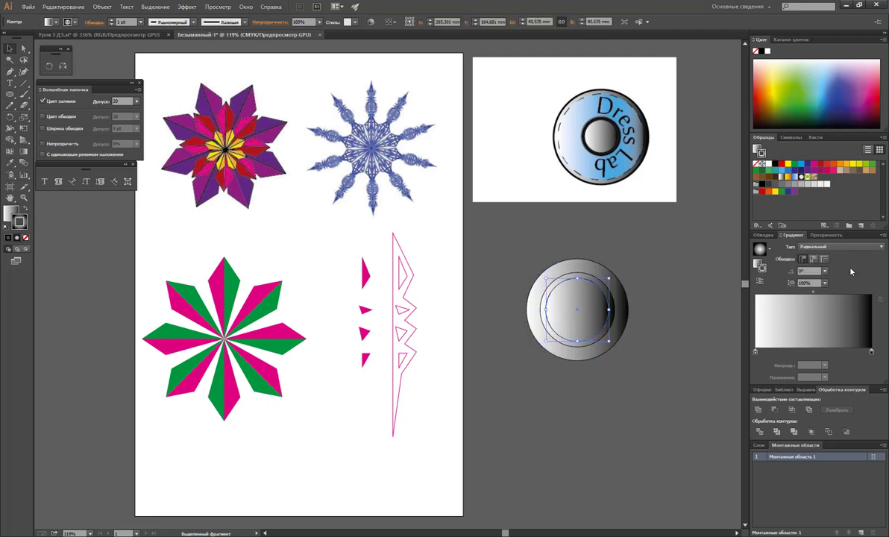
left_click(27, 238)
left_click(14, 215)
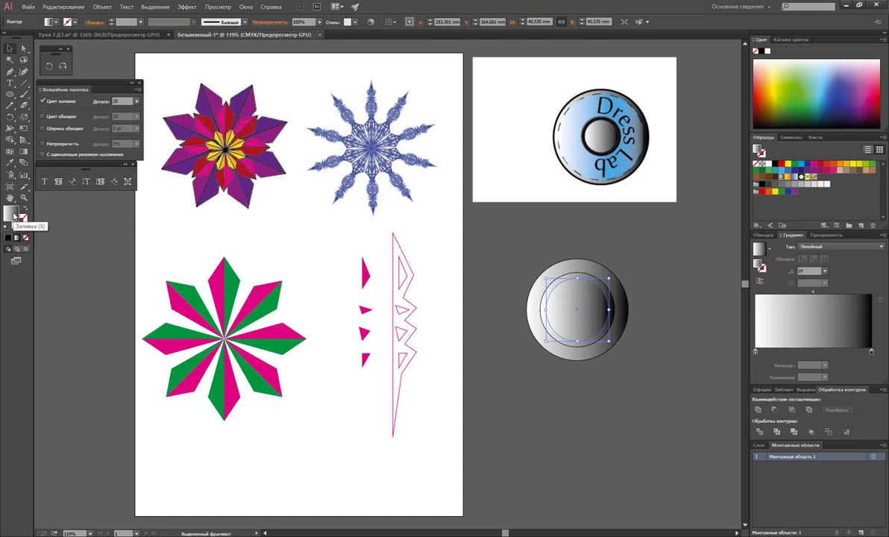
key("ctrl+z")
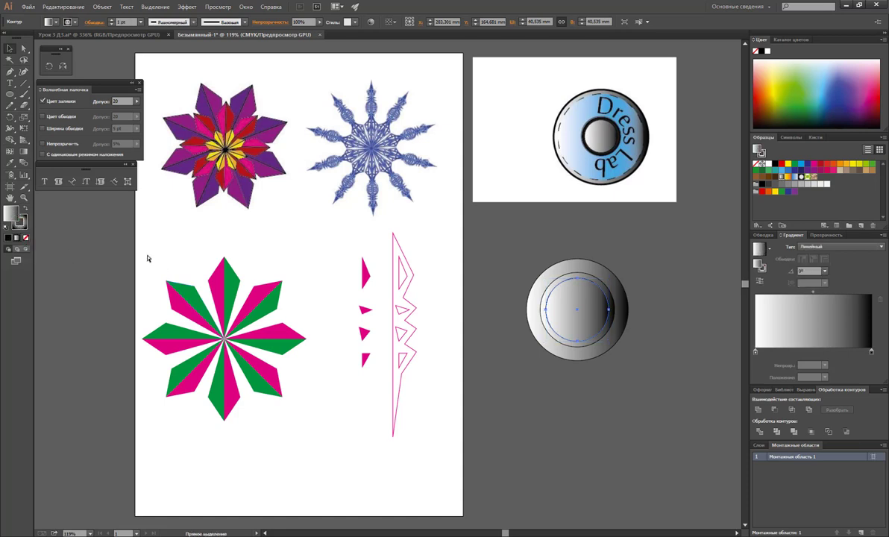
Change the innermost circle's fill to a radial white-to-black gradient and deselect it.
left_click(19, 223)
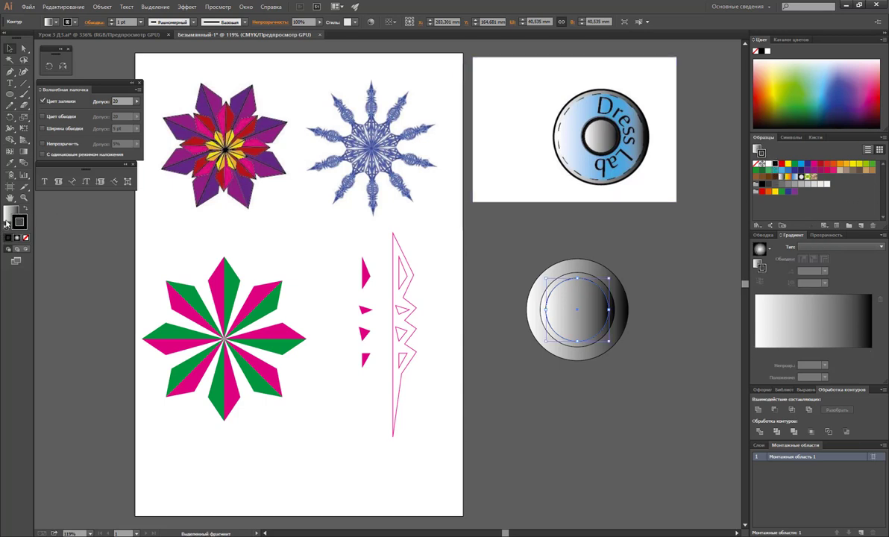
left_click(9, 212)
left_click(839, 247)
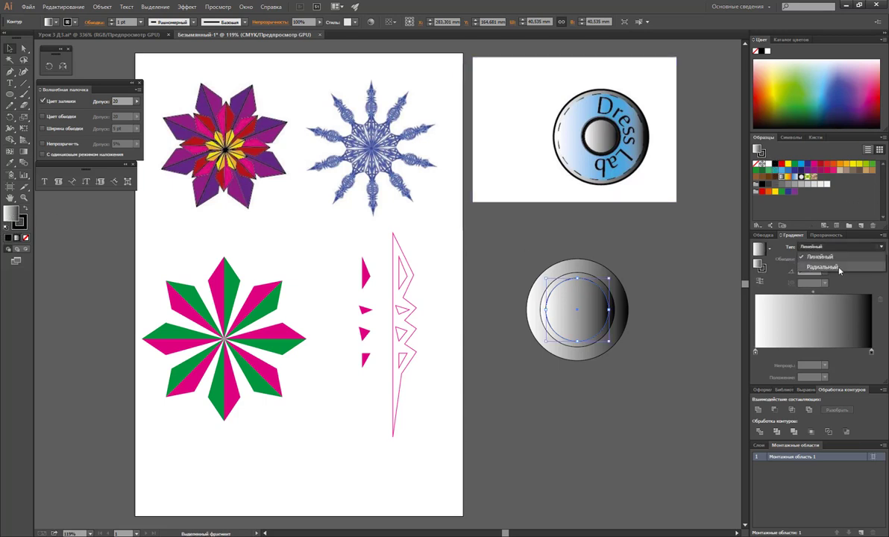
left_click(839, 270)
left_click(657, 263)
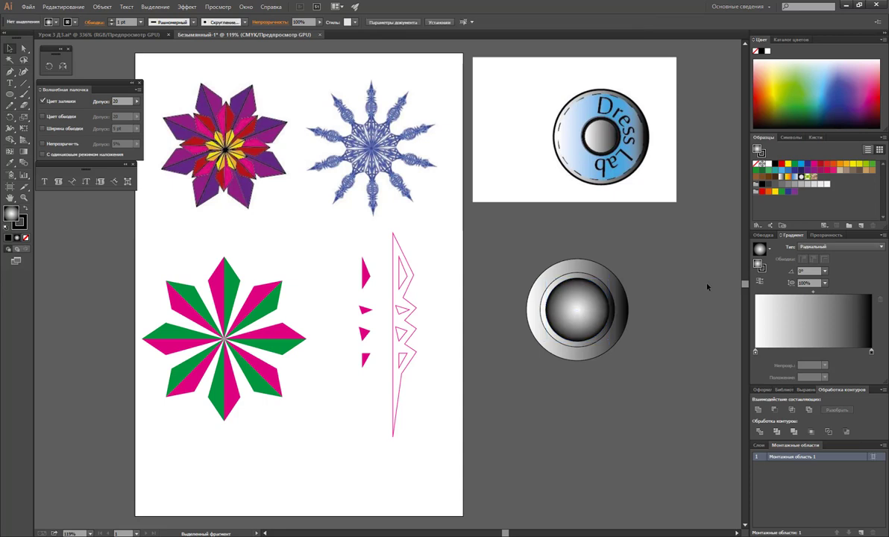
Change the middle circle's fill from linear to a radial white-to-black gradient and deselect it.
left_click(596, 276)
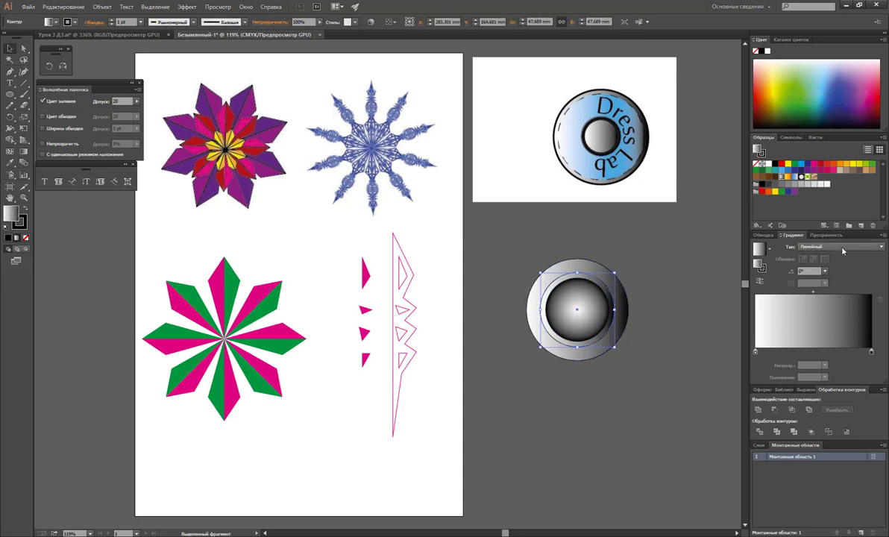
left_click(820, 247)
left_click(812, 252)
left_click(574, 247)
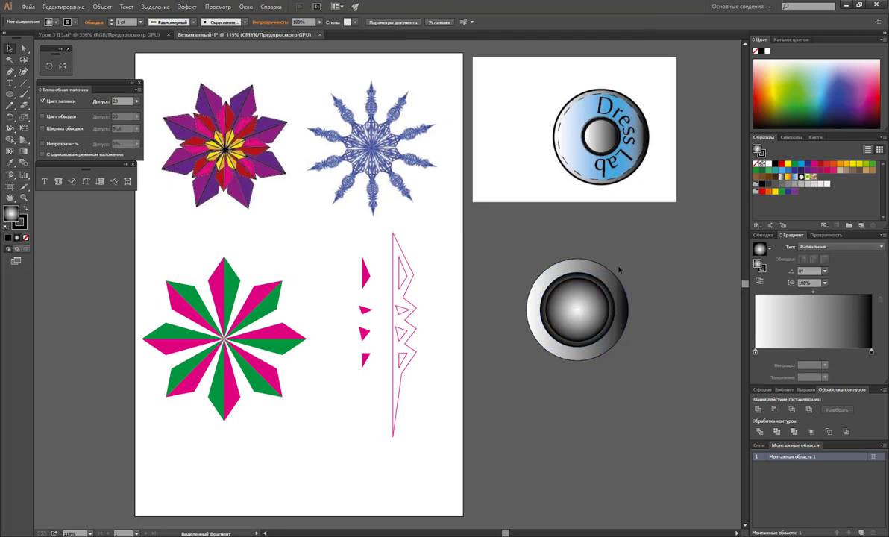
Give the outermost circle a radial white-to-black gradient fill and deselect it.
left_click(564, 262)
left_click(868, 251)
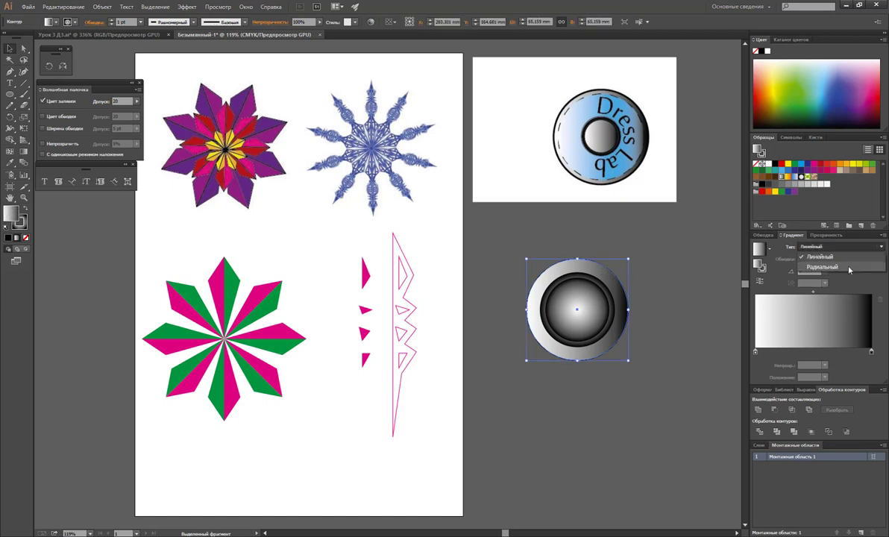
left_click(816, 255)
left_click(709, 254)
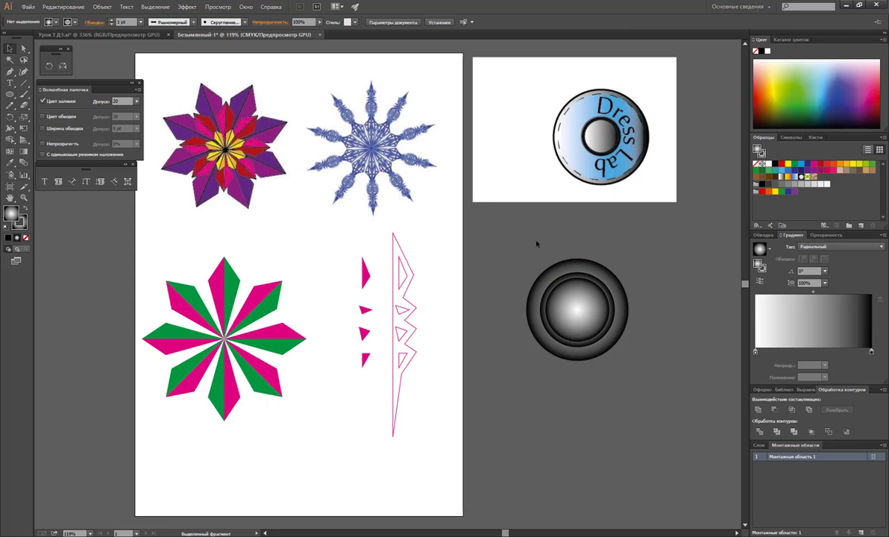
Add the text "вапрыпаолырпароыароыав" along the innermost circle's path with the Type on a Path tool.
left_click(10, 84)
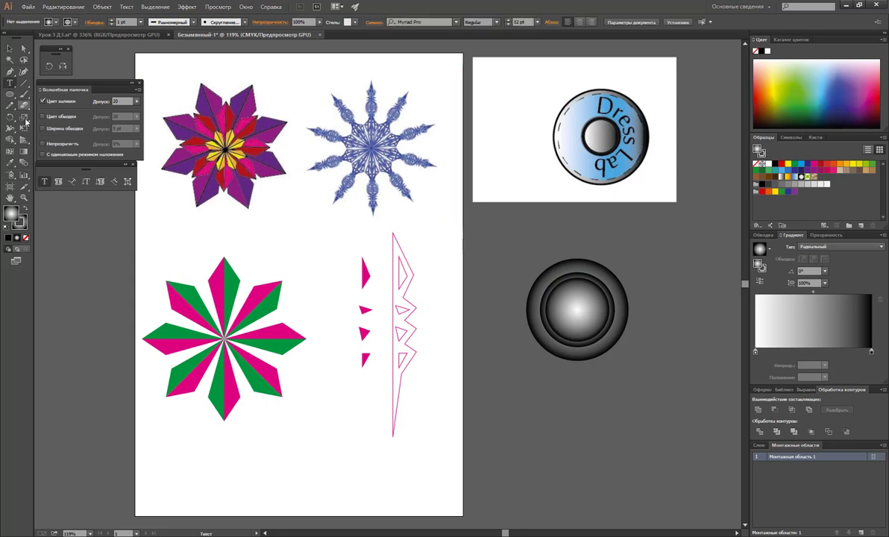
left_click(72, 186)
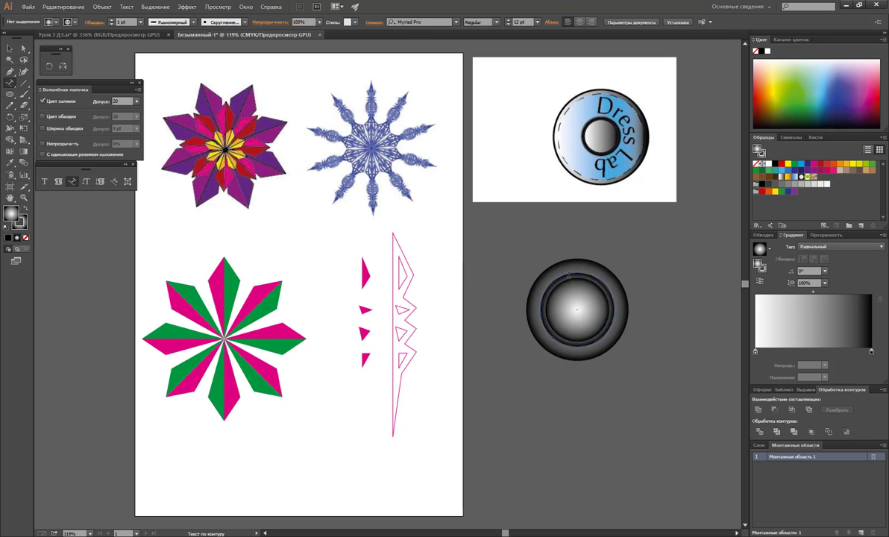
left_click(629, 293)
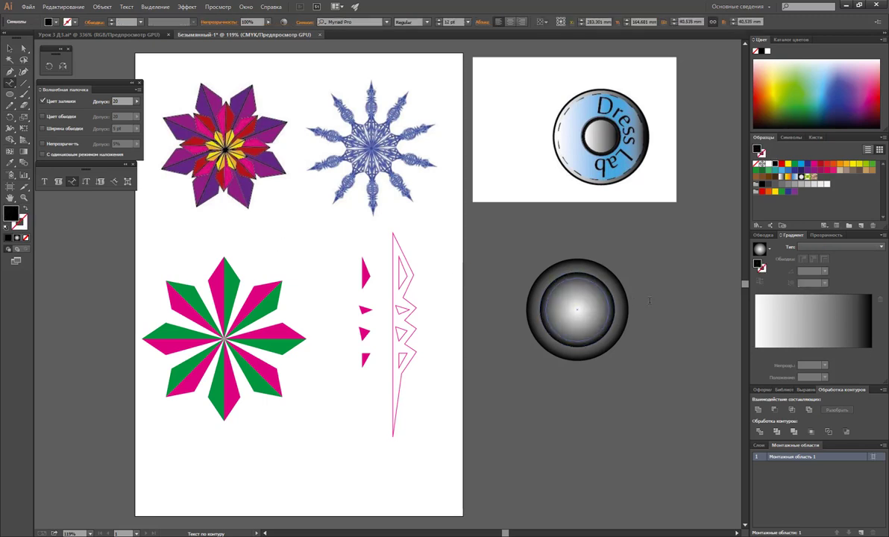
type("Dress Lab")
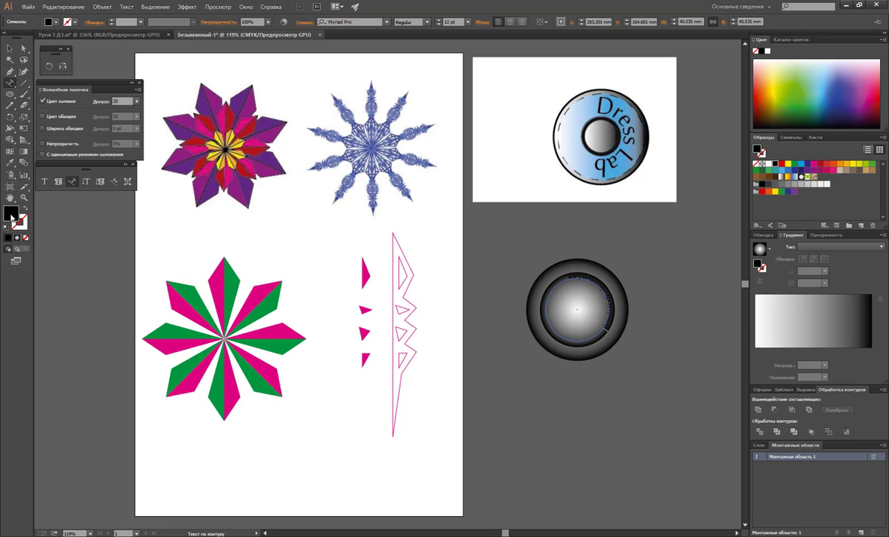
Select all the text along the circle and fill it with yellow.
left_click(813, 164)
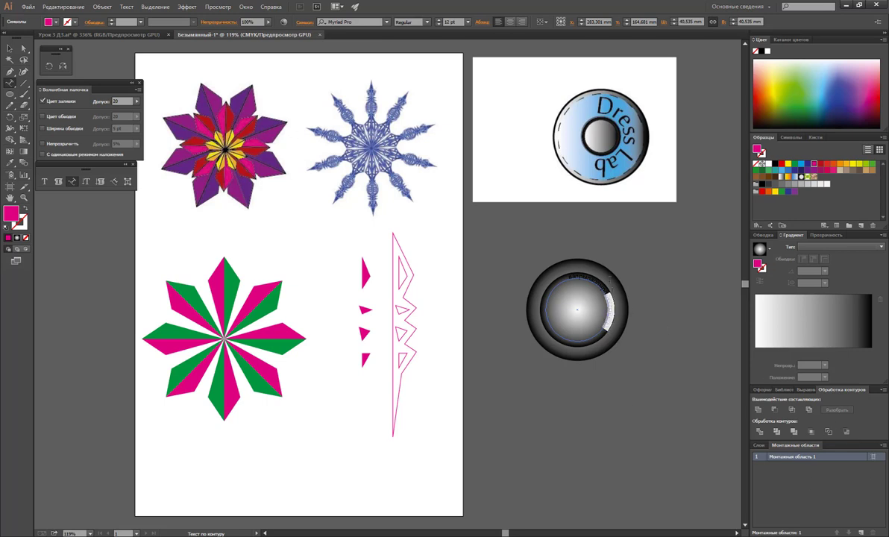
left_click_drag(605, 329, 569, 275)
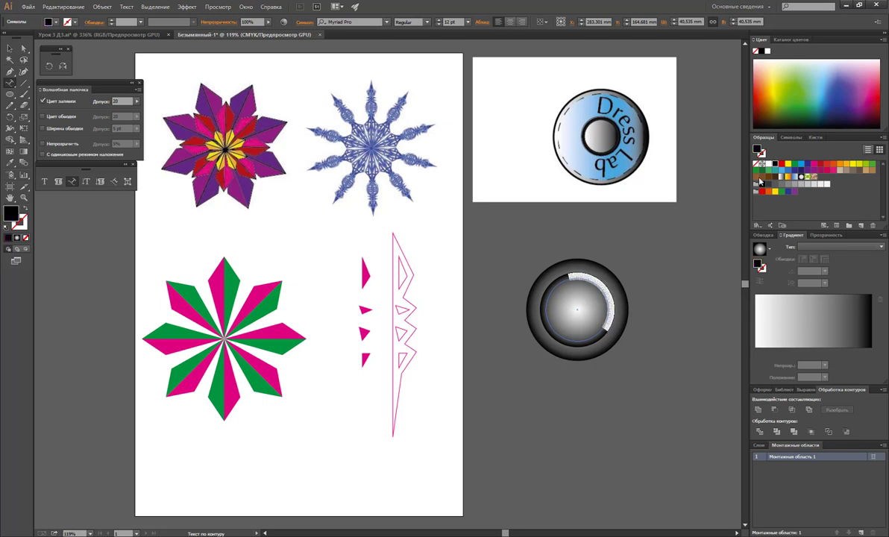
left_click(786, 164)
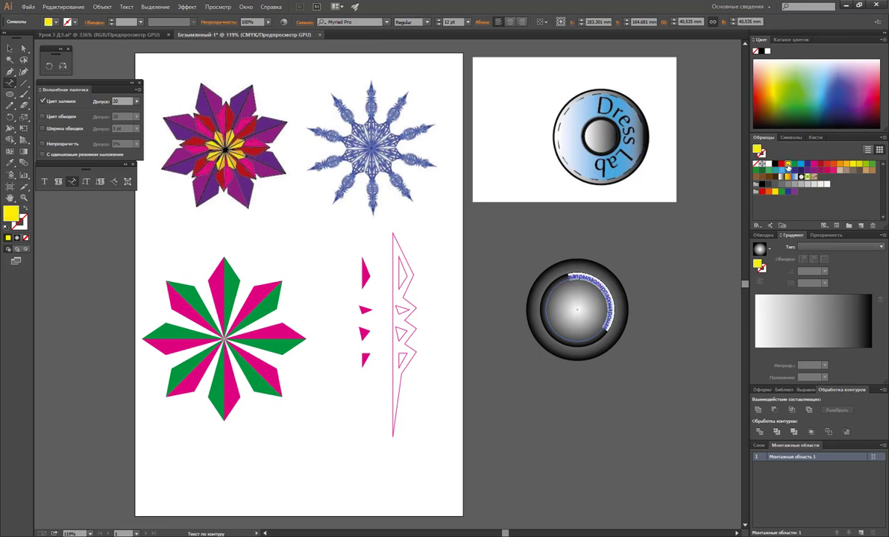
left_click(10, 47)
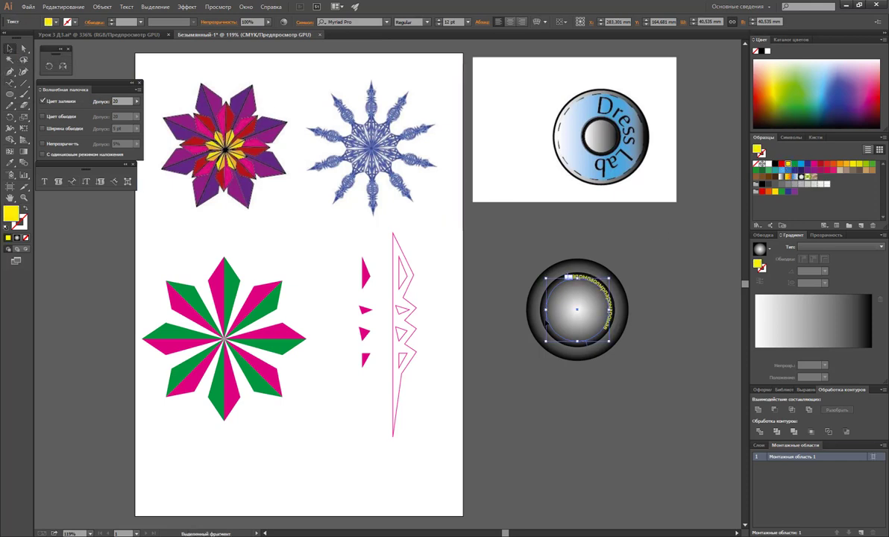
Shift the yellow text along the circle by its path bracket so that it arcs evenly over the top of the button.
left_click(24, 197)
left_click(587, 288)
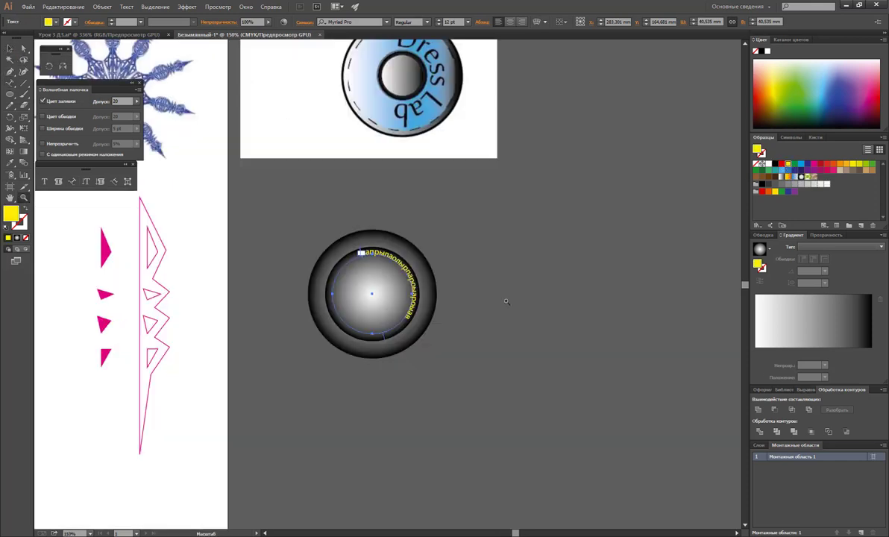
left_click(473, 281)
left_click(390, 271)
left_click(387, 270)
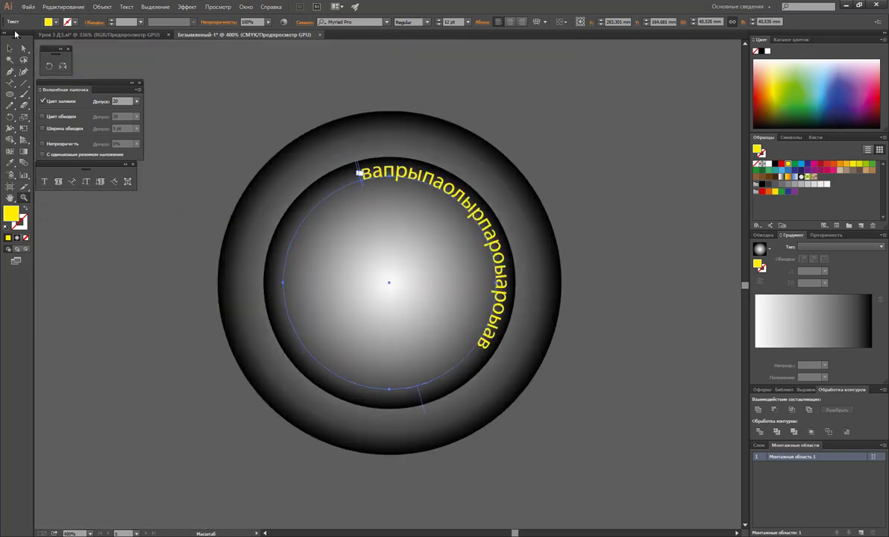
left_click(23, 48)
left_click_drag(423, 407, 263, 233)
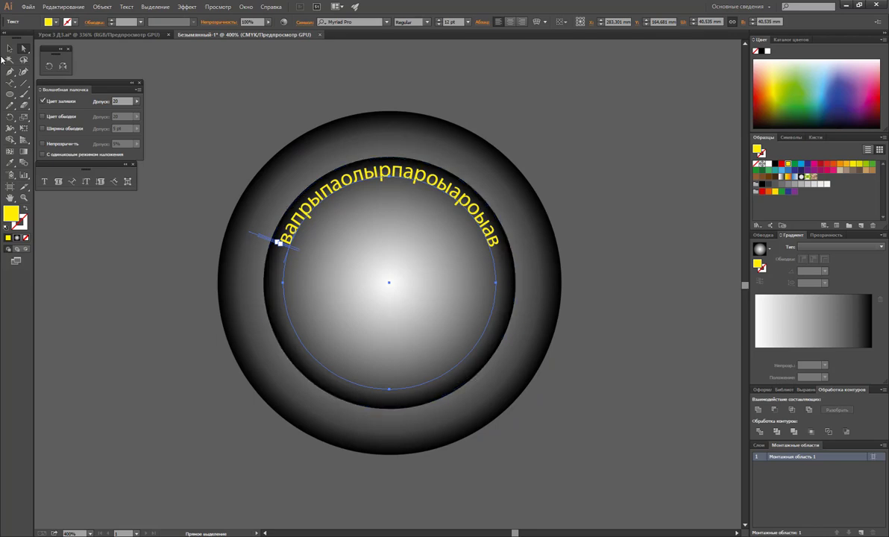
Reselect the path text, readjust its start bracket slightly at the upper-left of the circle, and deselect it.
key("v")
key("ctrl+shift+a")
left_click(368, 181)
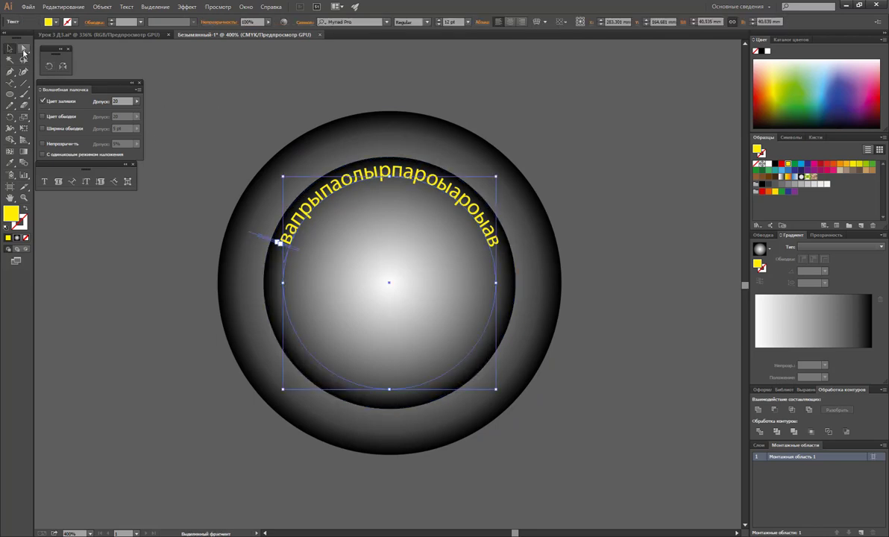
left_click(23, 49)
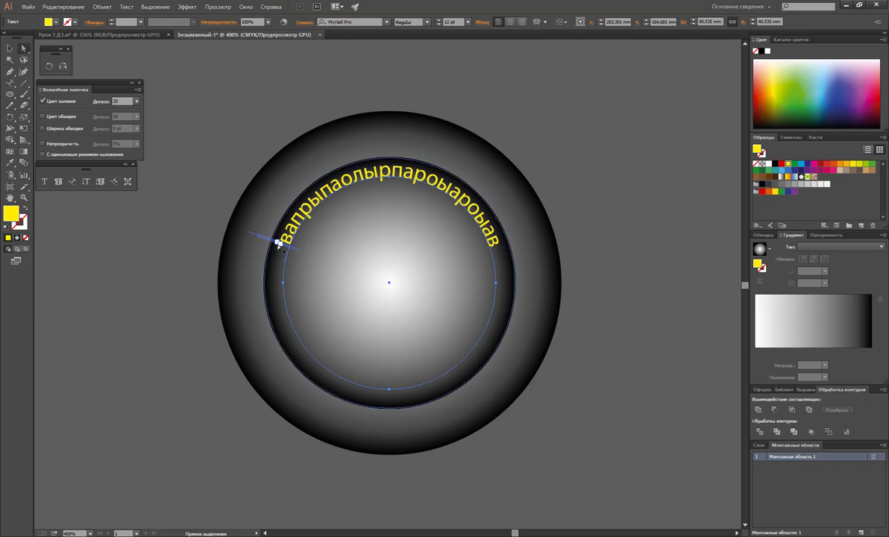
mouse_move(282, 241)
left_mouse_down()
mouse_move(430, 286)
mouse_move(318, 224)
mouse_move(290, 274)
mouse_move(278, 243)
left_mouse_up()
left_click(9, 47)
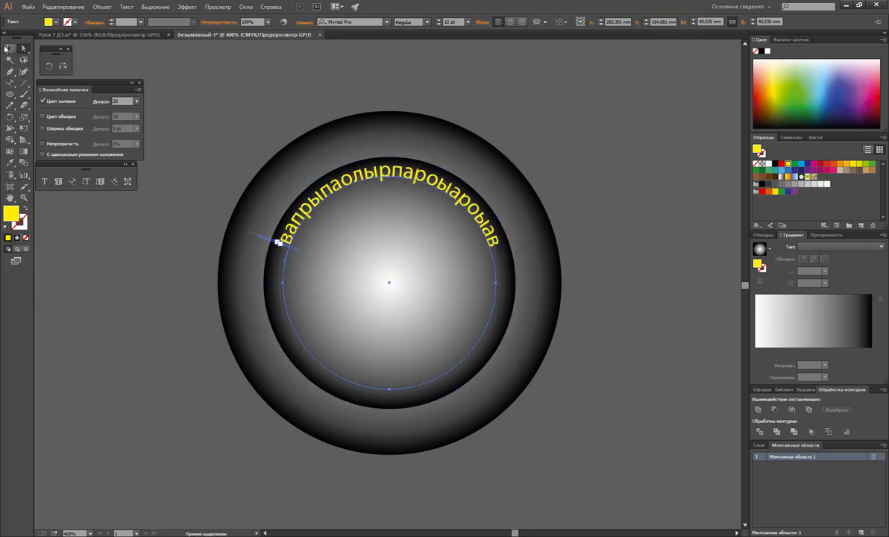
left_click(249, 124)
key("z")
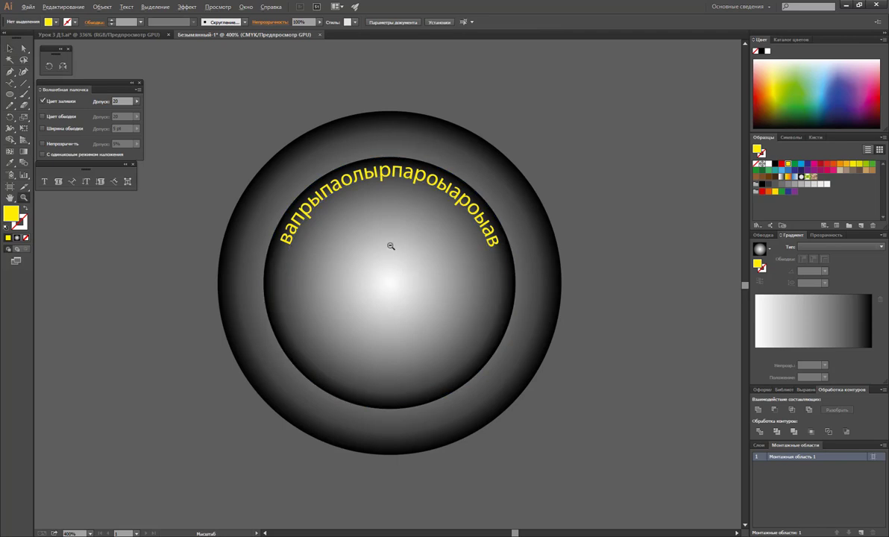
left_click(391, 246, "alt")
left_click(287, 305, "alt")
left_click(324, 294, "alt")
left_click(345, 314, "alt")
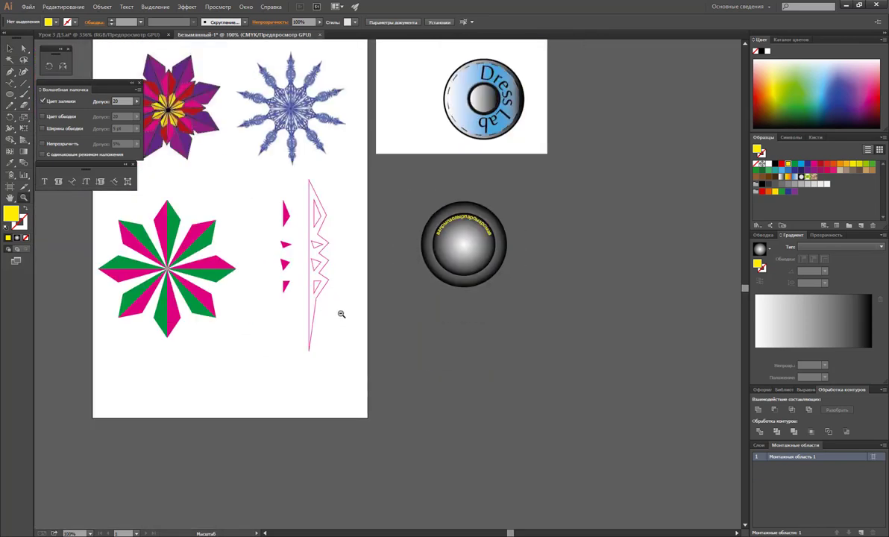
scroll(328, 291, "up", 3)
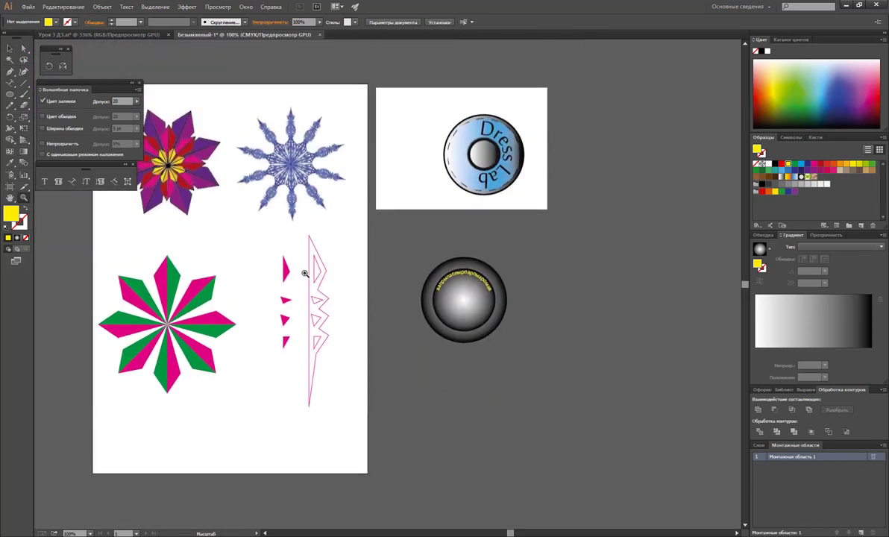